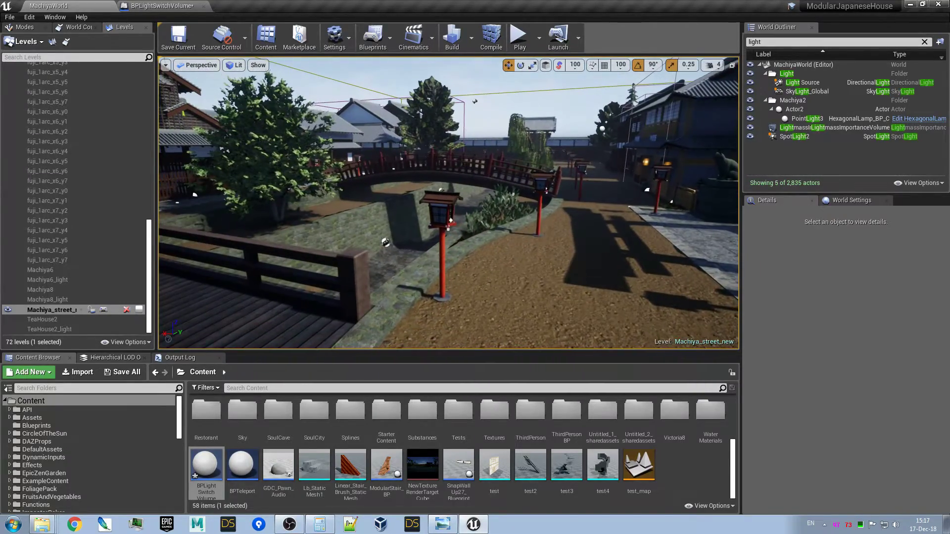
Orbit the view across the torii courtyard and houses, rising to an overhead view of the roofs.
{"action": "right_click_drag", "start_coordinate": [448, 203], "coordinate": [372, 202]}
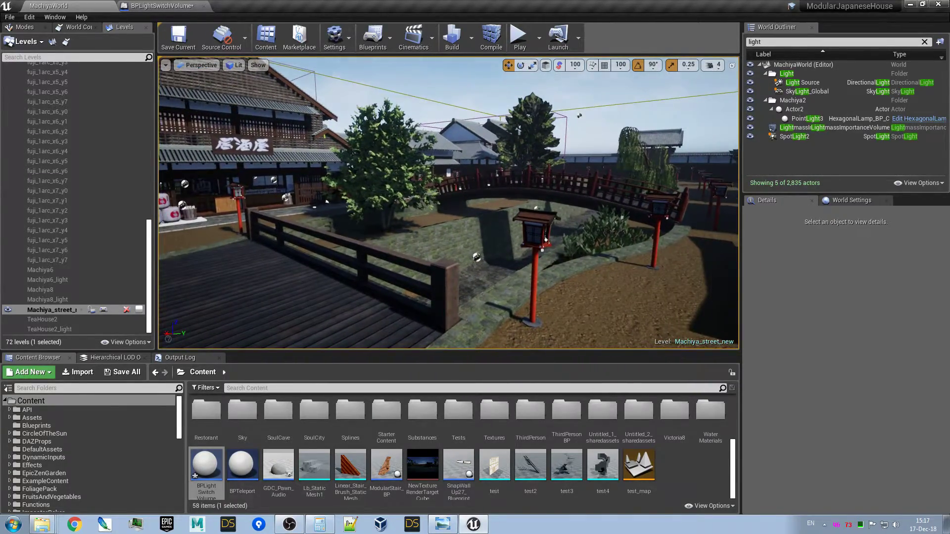
{"action": "right_click_drag", "start_coordinate": [449, 203], "coordinate": [520, 202]}
{"action": "mouse_move", "coordinate": [449, 203]}
{"action": "right_mouse_down"}
{"action": "mouse_move", "coordinate": [490, 203]}
{"action": "mouse_move", "coordinate": [371, 203]}
{"action": "right_mouse_up"}
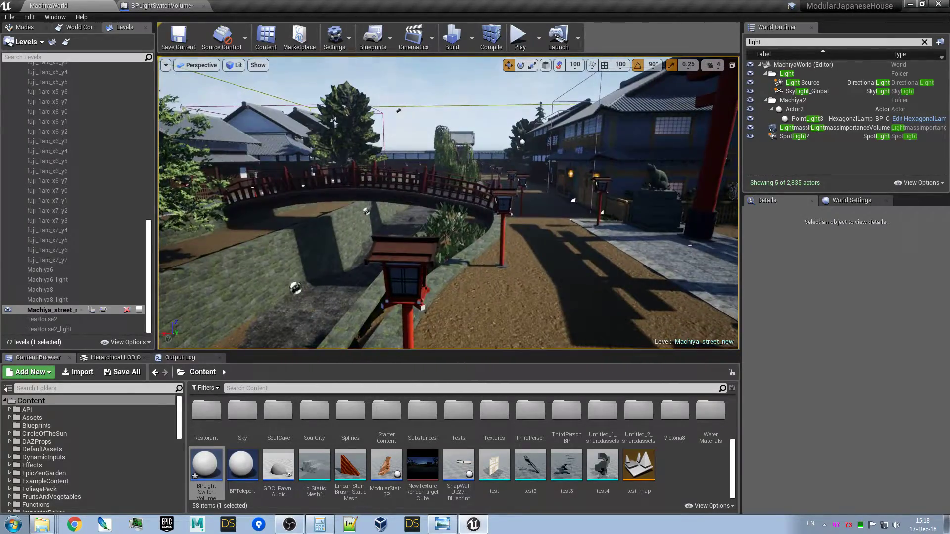
{"action": "right_click_drag", "start_coordinate": [449, 203], "coordinate": [357, 203]}
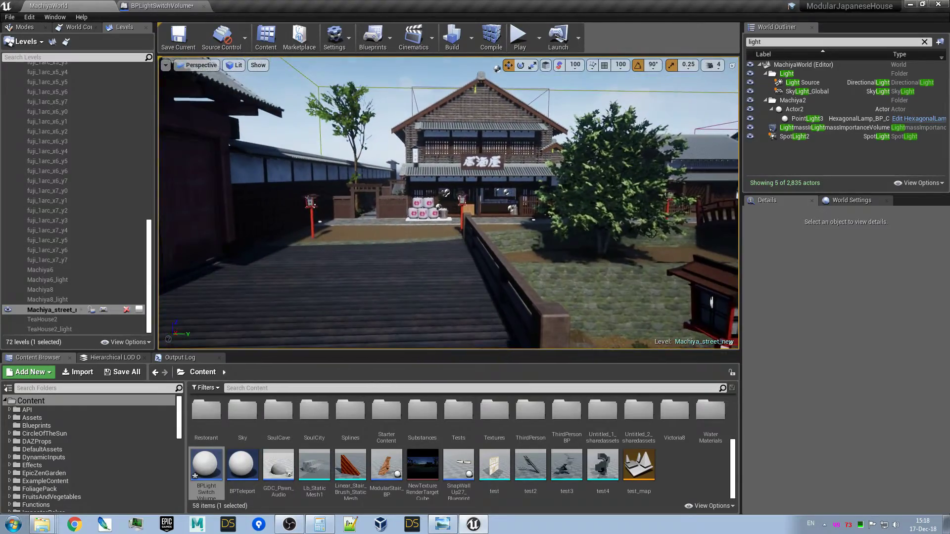
{"action": "right_click_drag", "start_coordinate": [449, 203], "coordinate": [535, 203]}
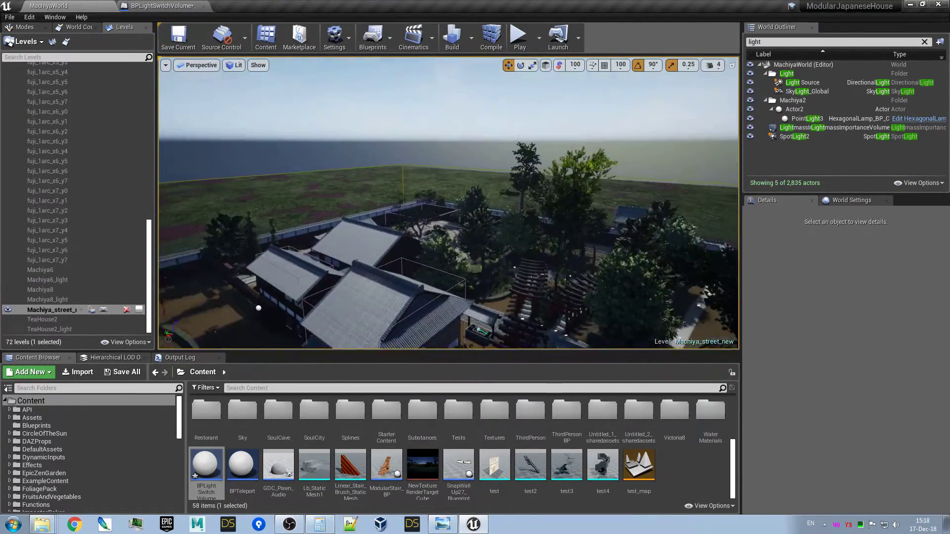
{"action": "right_click_drag", "start_coordinate": [449, 203], "coordinate": [489, 294]}
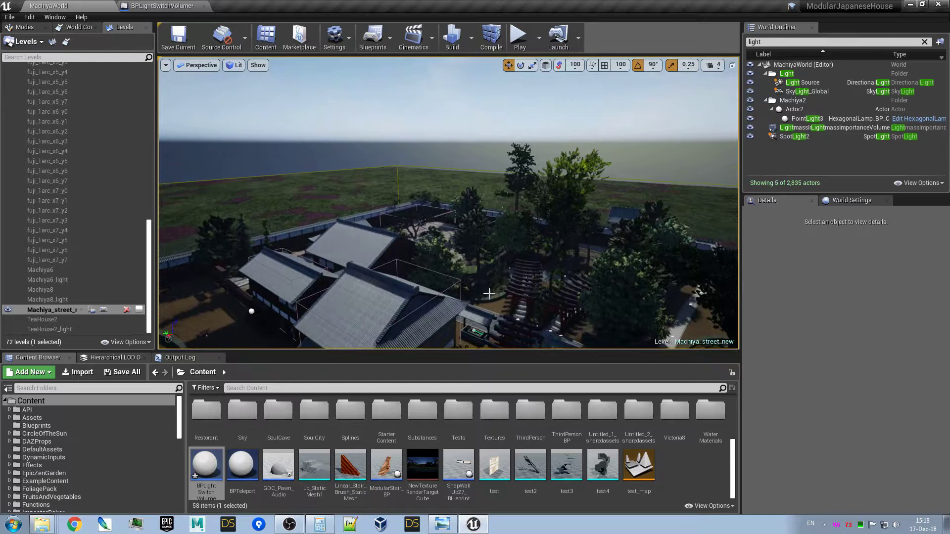
Widen the World Composition level map panel, then return to the Levels list.
{"action": "left_click", "coordinate": [81, 30]}
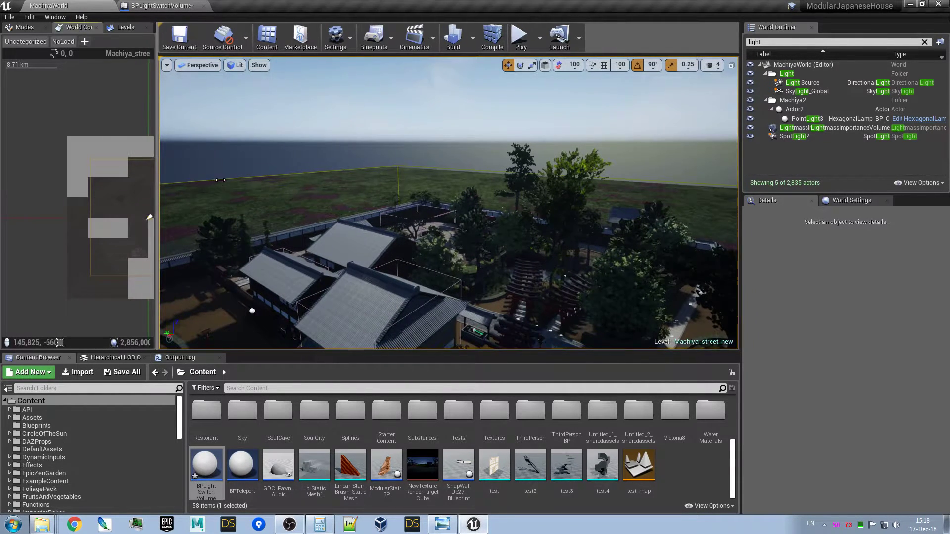
{"action": "left_click_drag", "start_coordinate": [157, 179], "coordinate": [287, 181]}
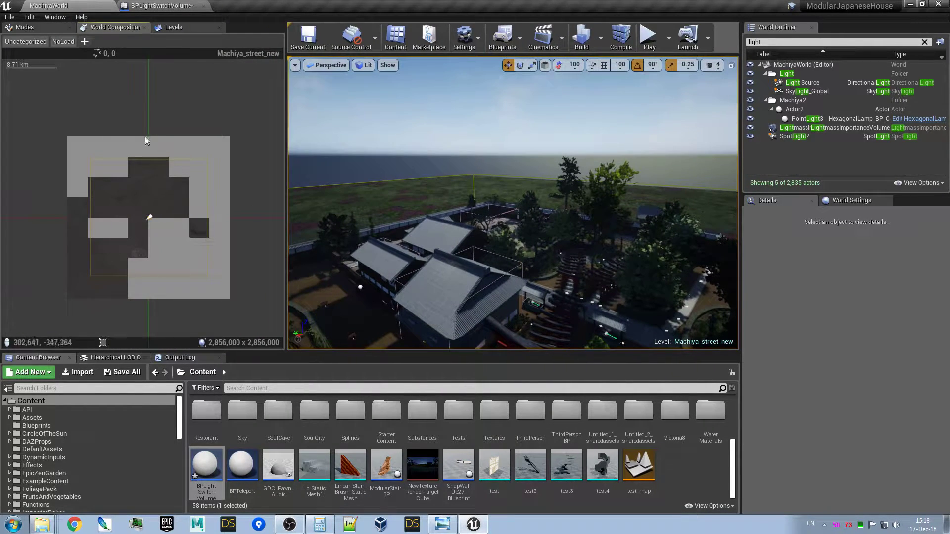
{"action": "left_click", "coordinate": [176, 28]}
{"action": "right_click_drag", "start_coordinate": [323, 146], "coordinate": [349, 245]}
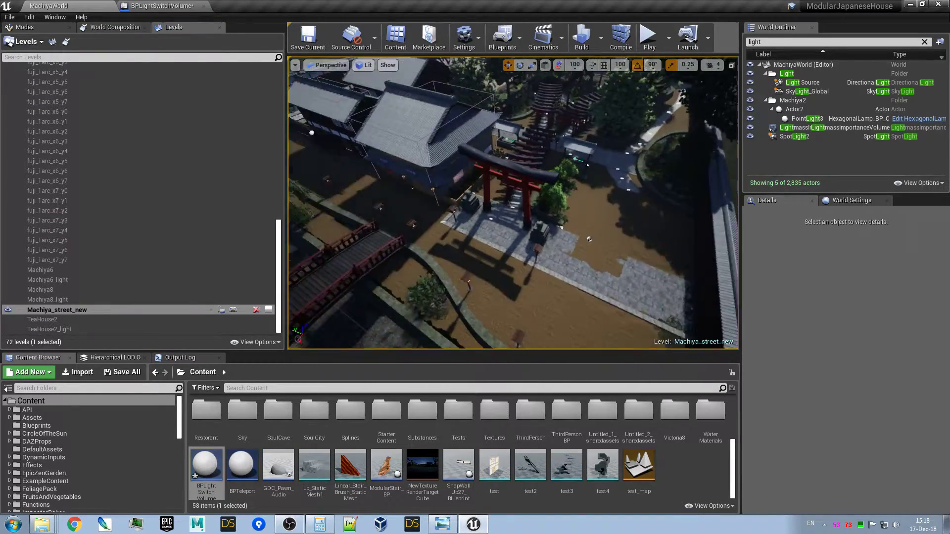
{"action": "right_click_drag", "start_coordinate": [512, 200], "coordinate": [512, 201]}
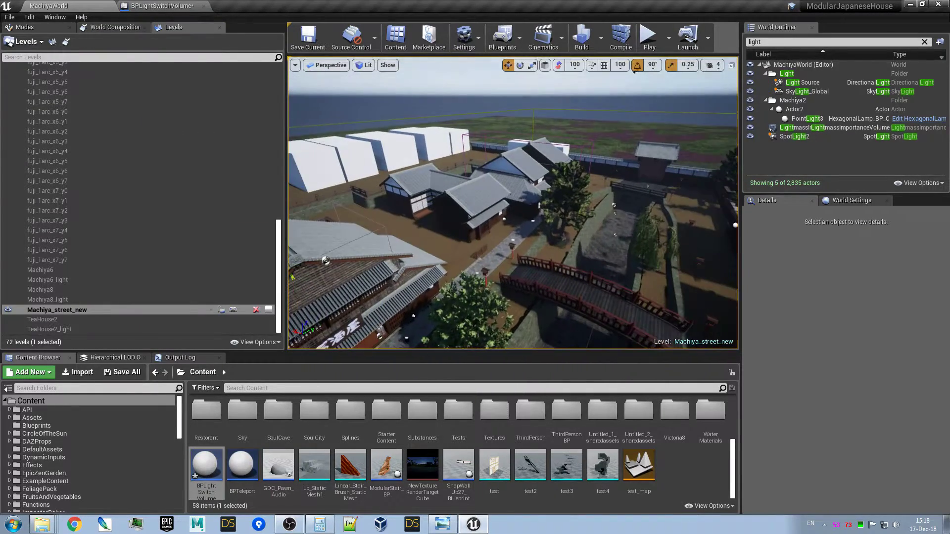
Inspect the Light Source properties, check SkyLight_Global's, then return to Light Source.
{"action": "left_click", "coordinate": [813, 83]}
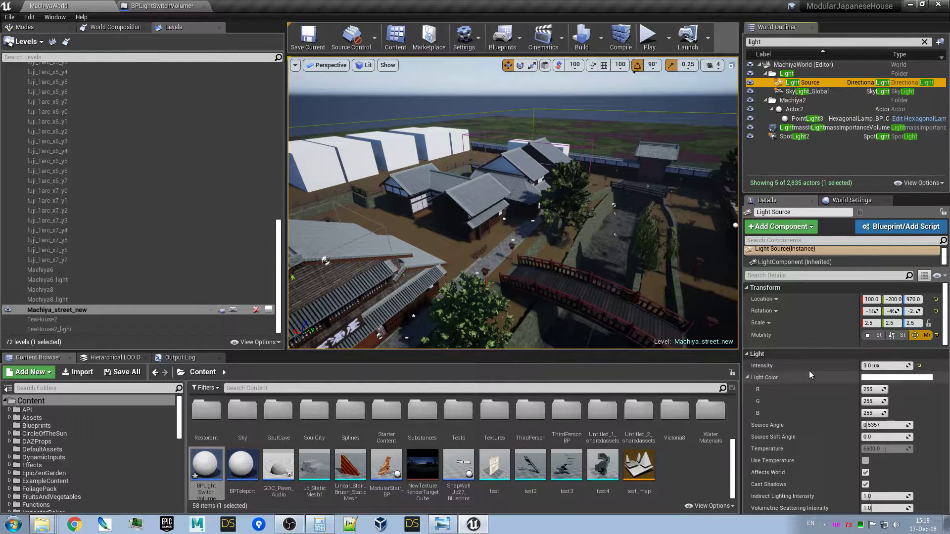
{"action": "left_click", "coordinate": [813, 91]}
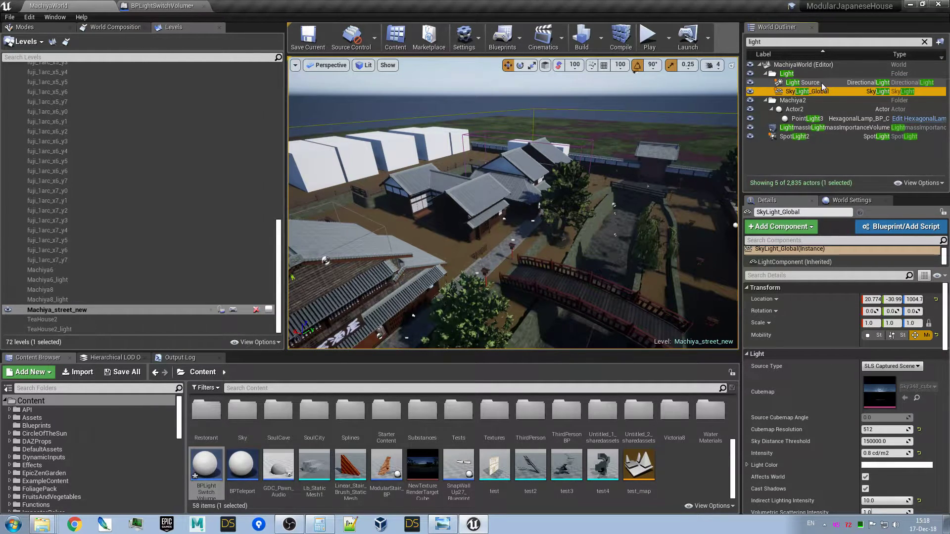
{"action": "left_click", "coordinate": [821, 83]}
{"action": "scroll", "coordinate": [847, 398], "scroll_direction": "down", "scroll_amount": 3}
{"action": "scroll", "coordinate": [847, 398], "scroll_direction": "down", "scroll_amount": 2}
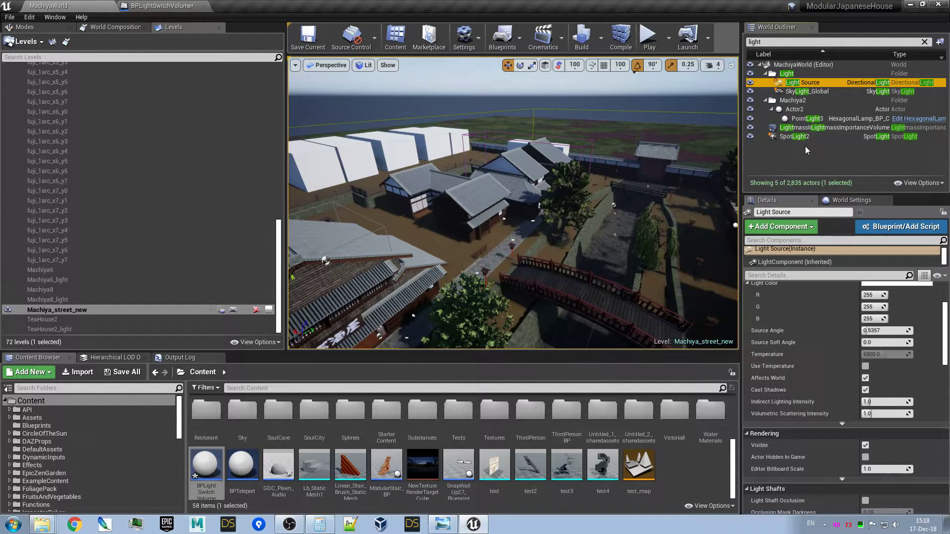
{"action": "scroll", "coordinate": [824, 366], "scroll_direction": "down", "scroll_amount": 1}
{"action": "scroll", "coordinate": [823, 367], "scroll_direction": "down", "scroll_amount": 2}
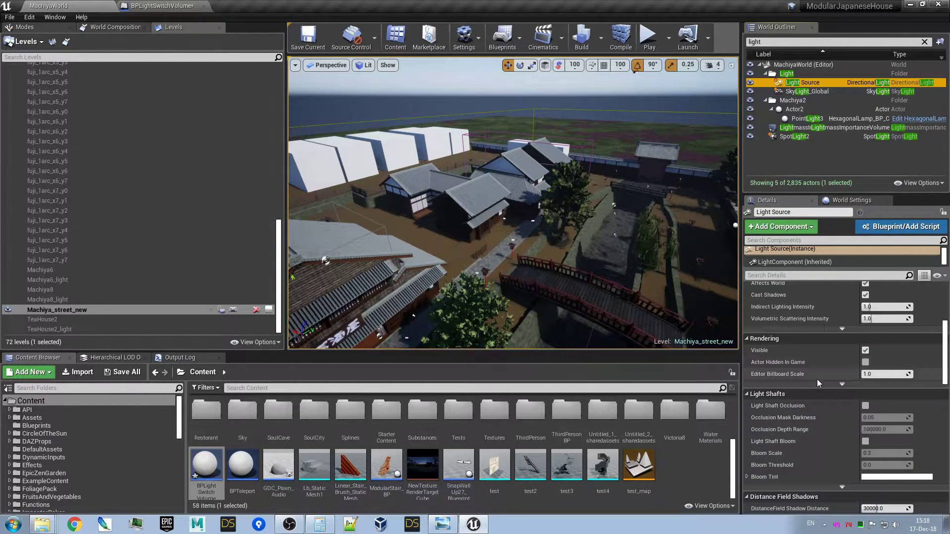
{"action": "scroll", "coordinate": [817, 380], "scroll_direction": "down", "scroll_amount": 1}
{"action": "scroll", "coordinate": [826, 388], "scroll_direction": "down", "scroll_amount": 1}
{"action": "scroll", "coordinate": [823, 394], "scroll_direction": "down", "scroll_amount": 1}
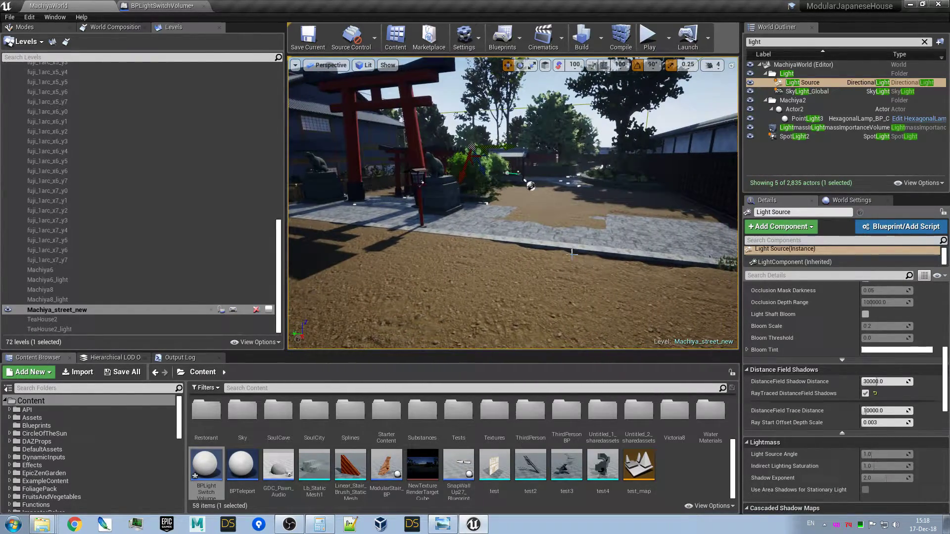
{"action": "right_click", "coordinate": [504, 302]}
{"action": "mouse_move", "coordinate": [528, 452]}
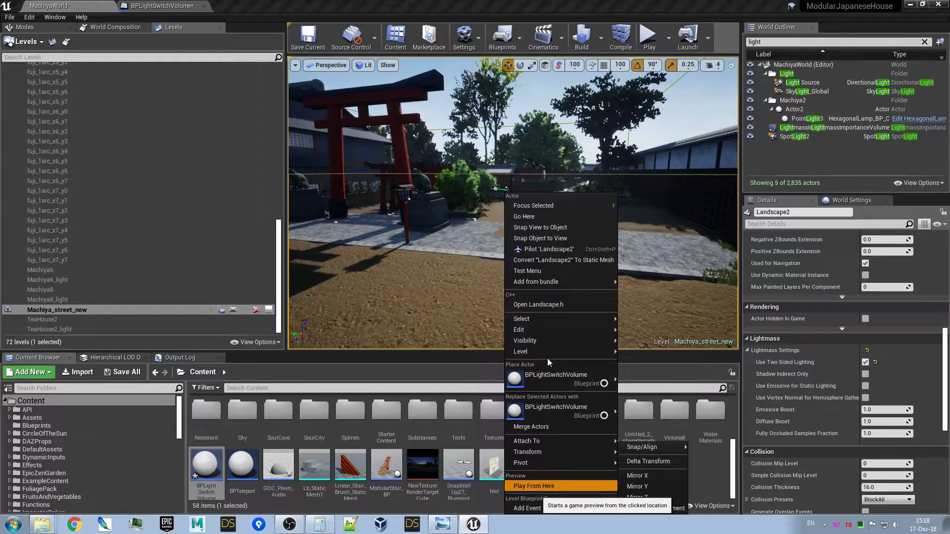
{"action": "left_click", "coordinate": [564, 487]}
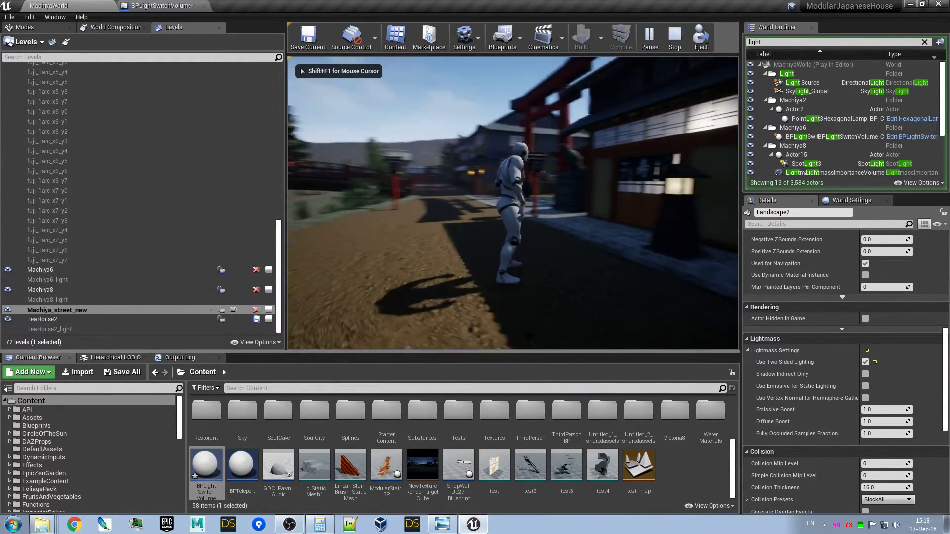
{"action": "key", "text": "w"}
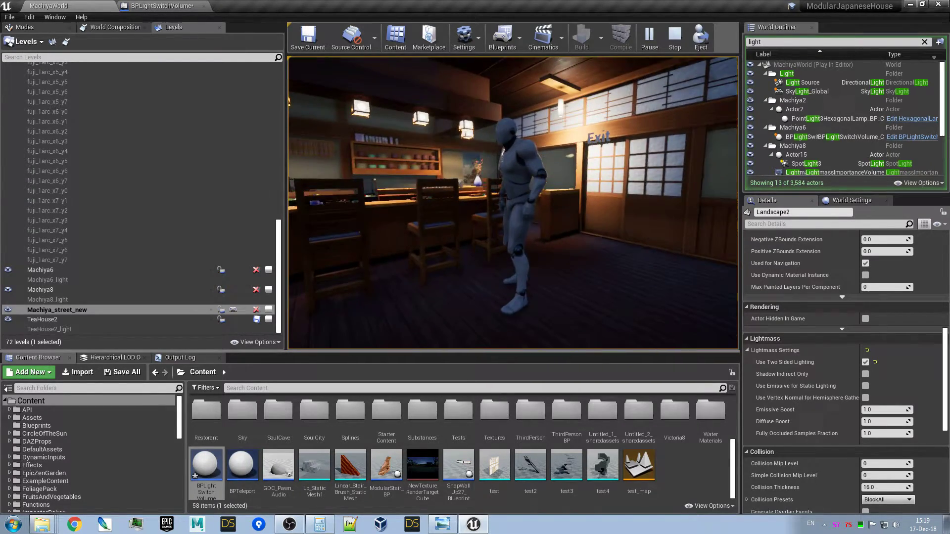
{"action": "key", "text": "w"}
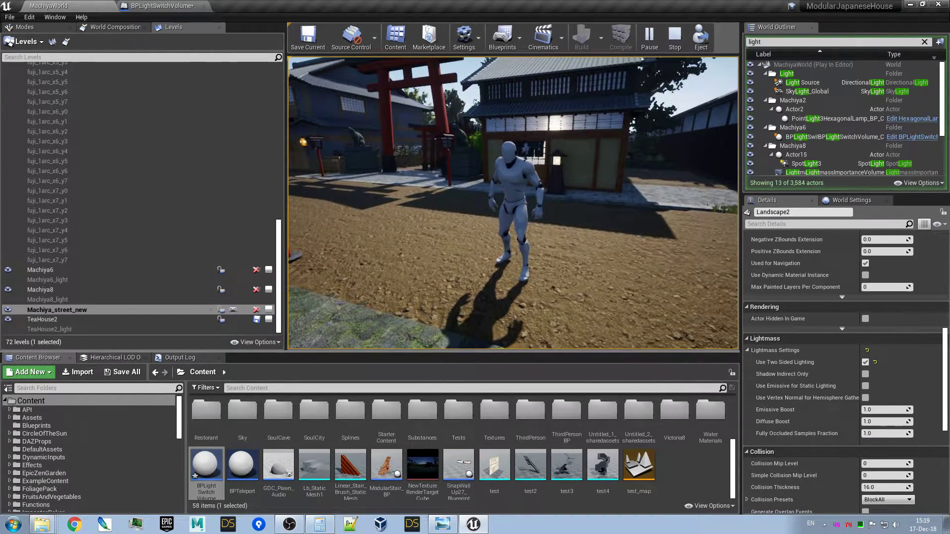
{"action": "key", "text": "Escape"}
{"action": "right_click_drag", "start_coordinate": [441, 248], "coordinate": [442, 223]}
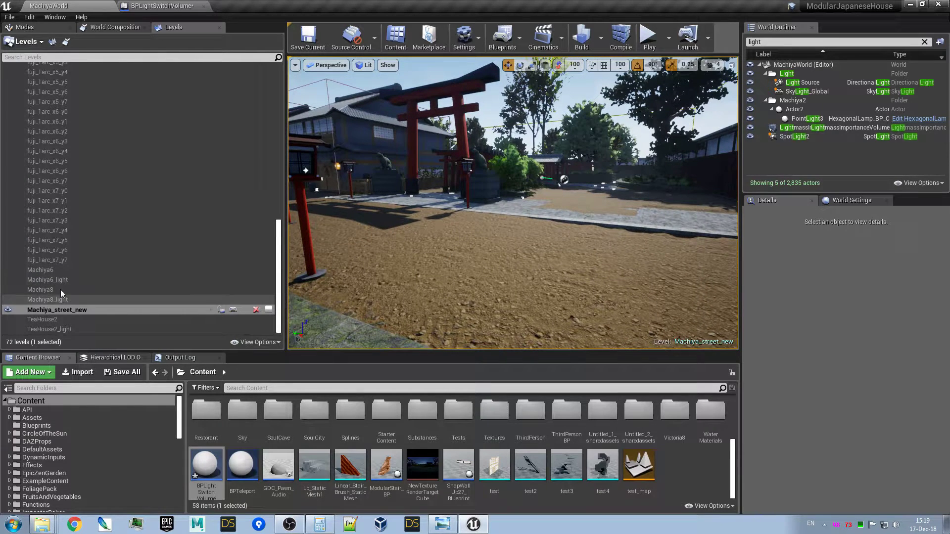
Locate the Machiya8 level in the project content and show the MachiyaWorld maps folder.
{"action": "left_click", "coordinate": [46, 290]}
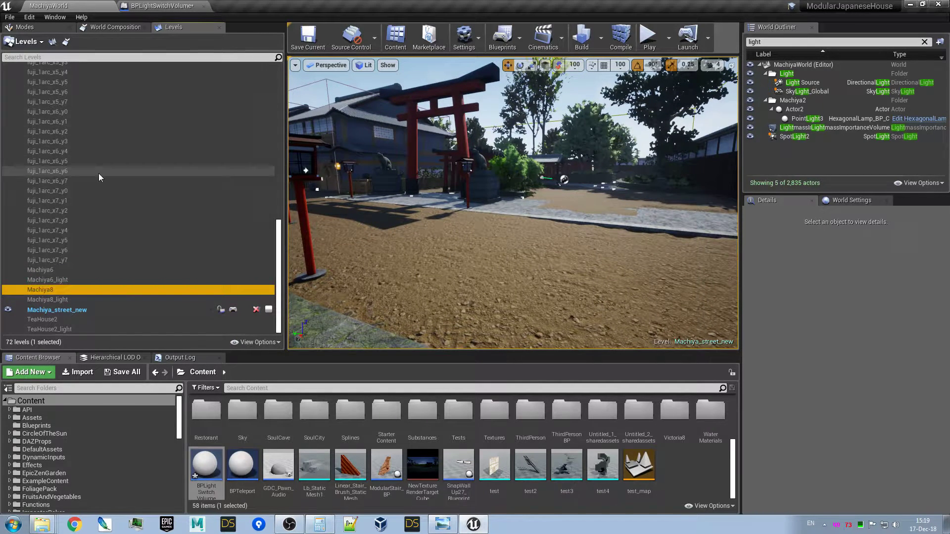
{"action": "right_click", "coordinate": [50, 290]}
{"action": "mouse_move", "coordinate": [66, 356]}
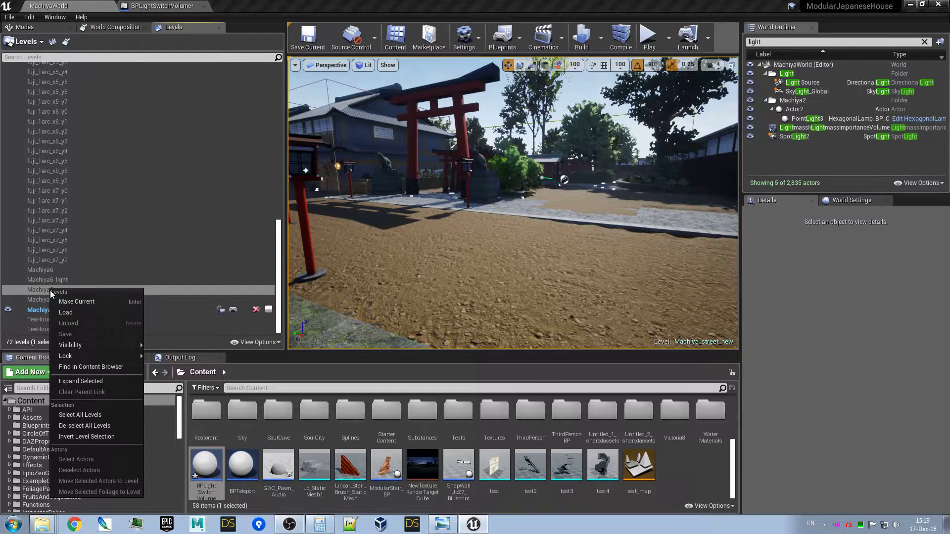
{"action": "left_click", "coordinate": [113, 368]}
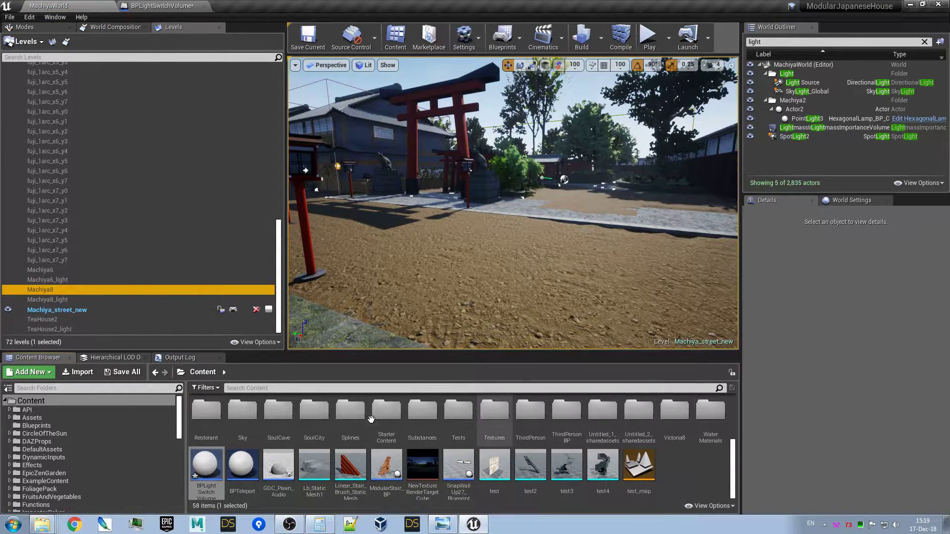
{"action": "scroll", "coordinate": [305, 469], "scroll_direction": "up", "scroll_amount": 3}
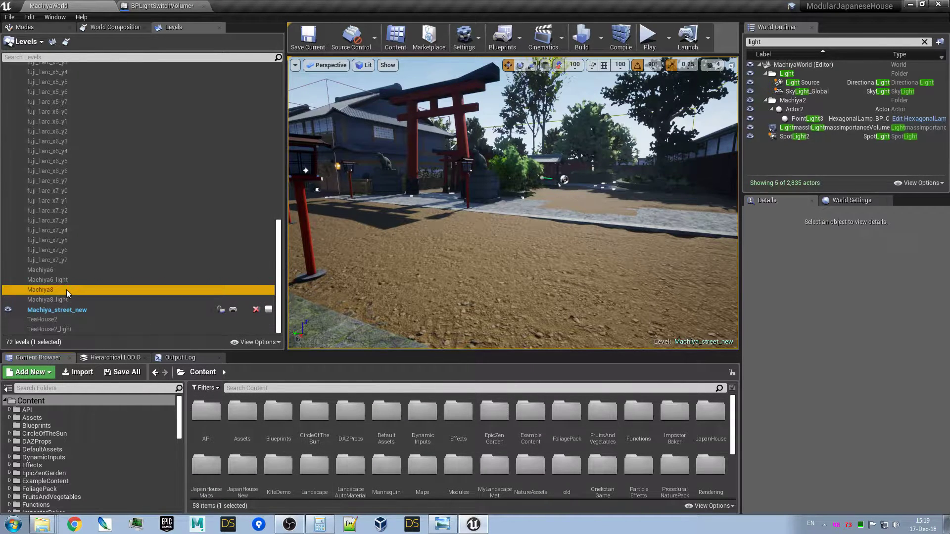
{"action": "scroll", "coordinate": [76, 474], "scroll_direction": "down", "scroll_amount": 1}
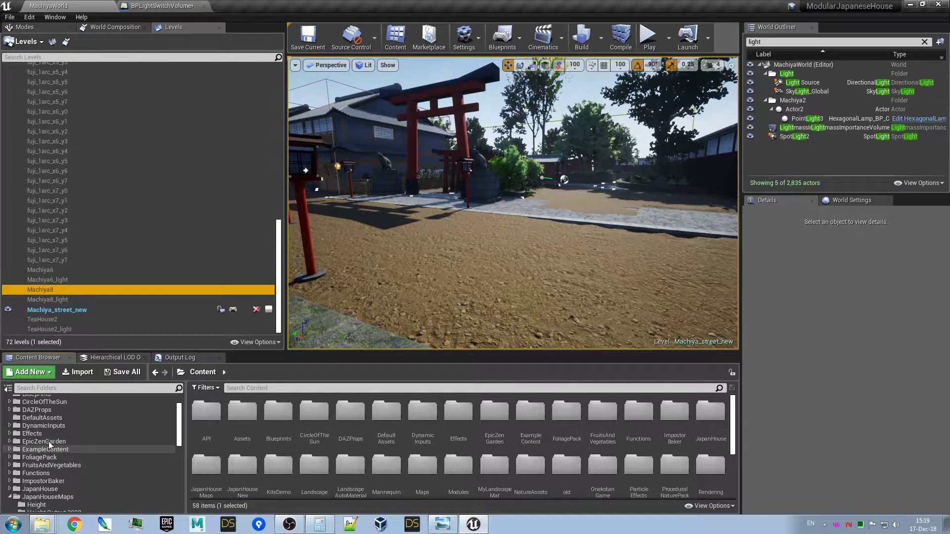
{"action": "scroll", "coordinate": [48, 442], "scroll_direction": "up", "scroll_amount": 1}
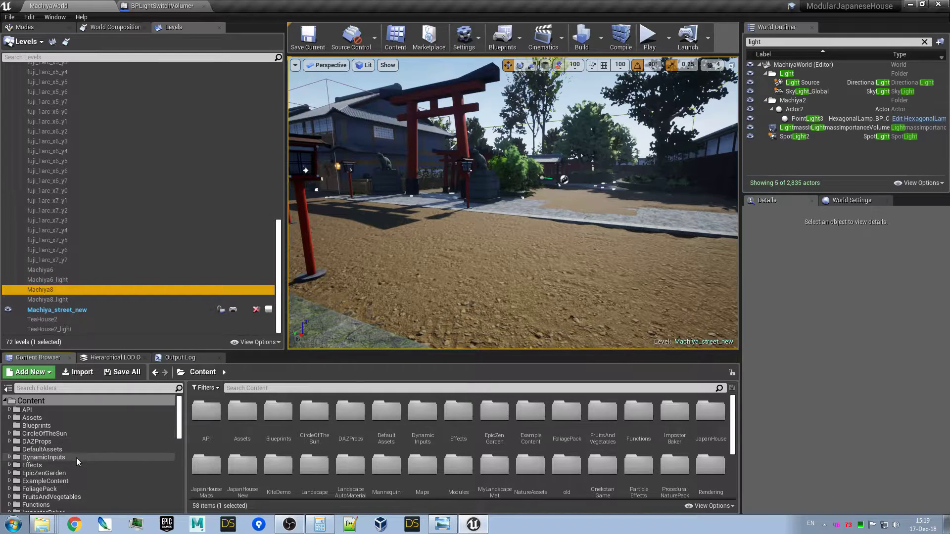
{"action": "scroll", "coordinate": [77, 458], "scroll_direction": "down", "scroll_amount": 3}
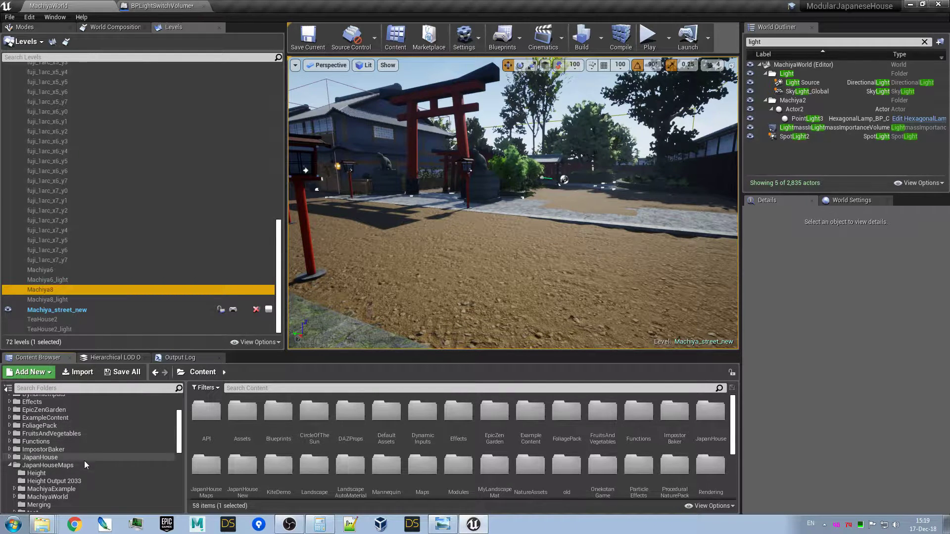
{"action": "left_click", "coordinate": [68, 495]}
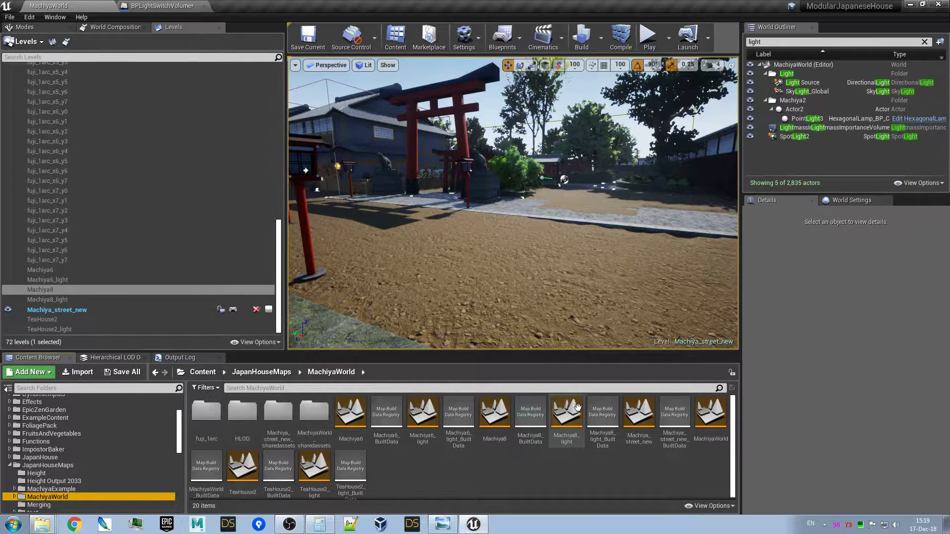
Open Machiya8 without saving blueprint changes and view the restaurant's rear wall, chairs, windows and counter.
{"action": "double_click", "coordinate": [497, 418]}
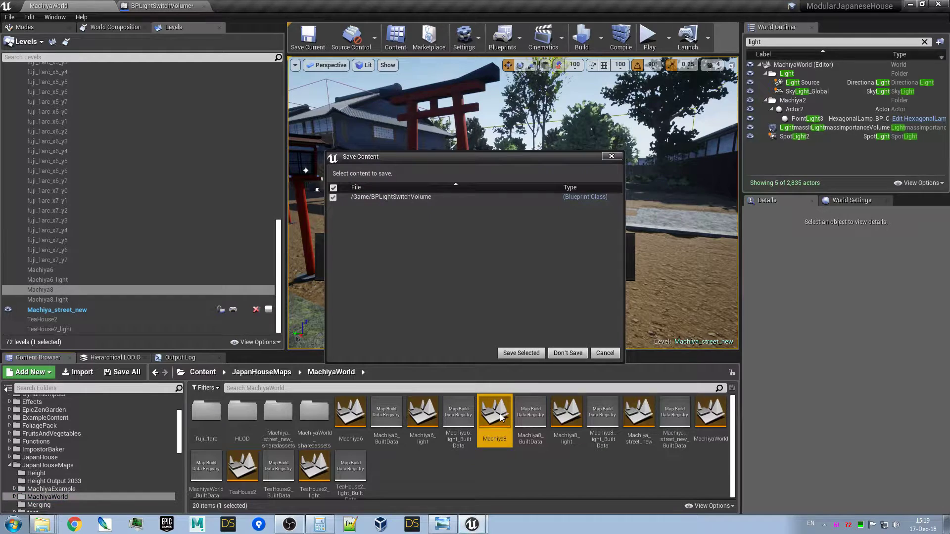
{"action": "left_click", "coordinate": [568, 354]}
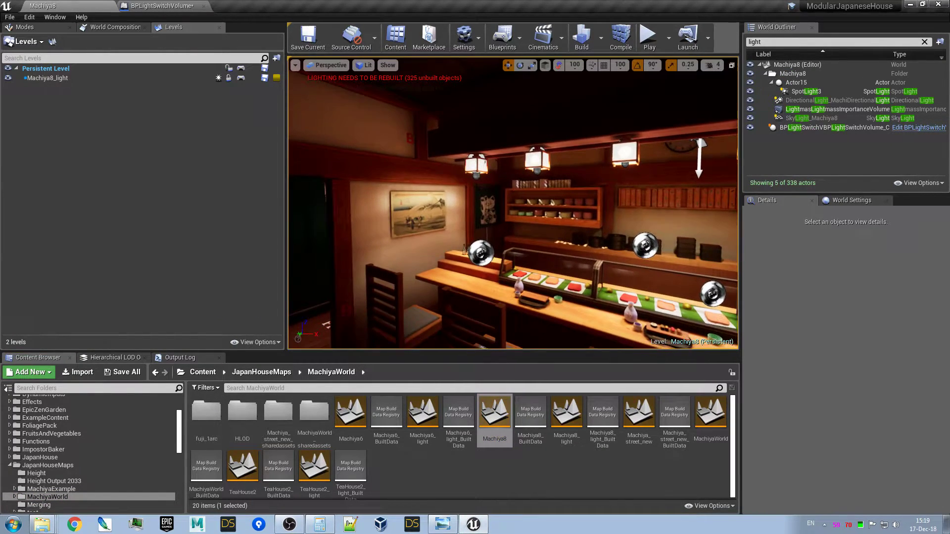
{"action": "right_click_drag", "start_coordinate": [512, 208], "coordinate": [513, 208]}
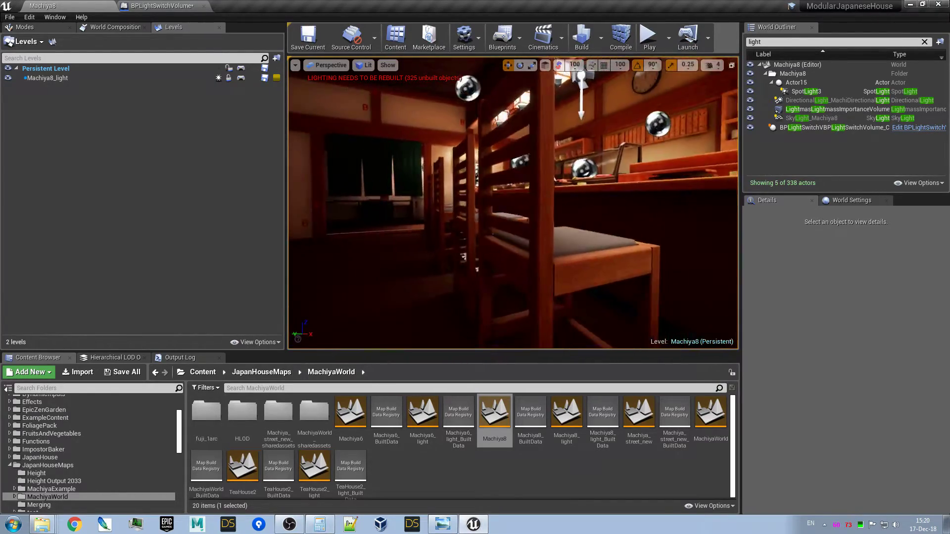
{"action": "right_click_drag", "start_coordinate": [585, 283], "coordinate": [584, 283]}
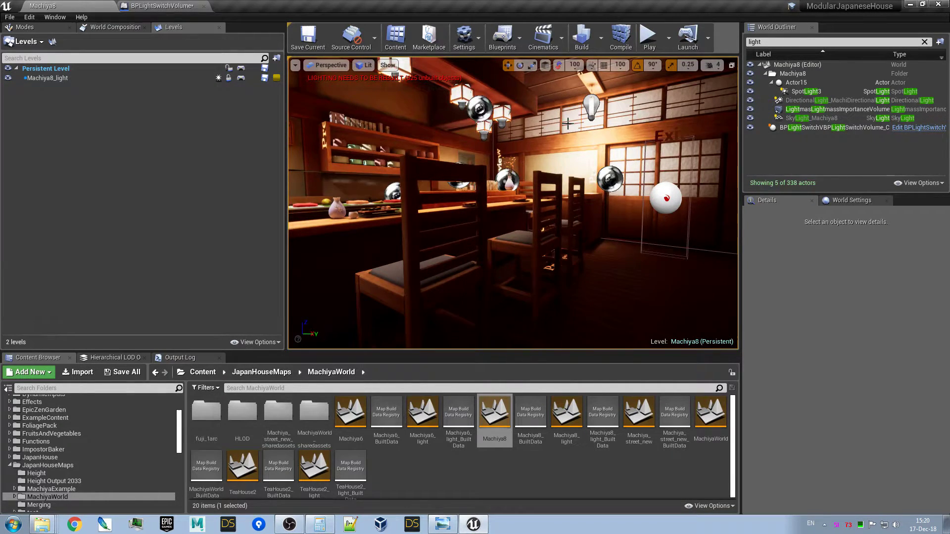
{"action": "right_click_drag", "start_coordinate": [512, 201], "coordinate": [512, 200]}
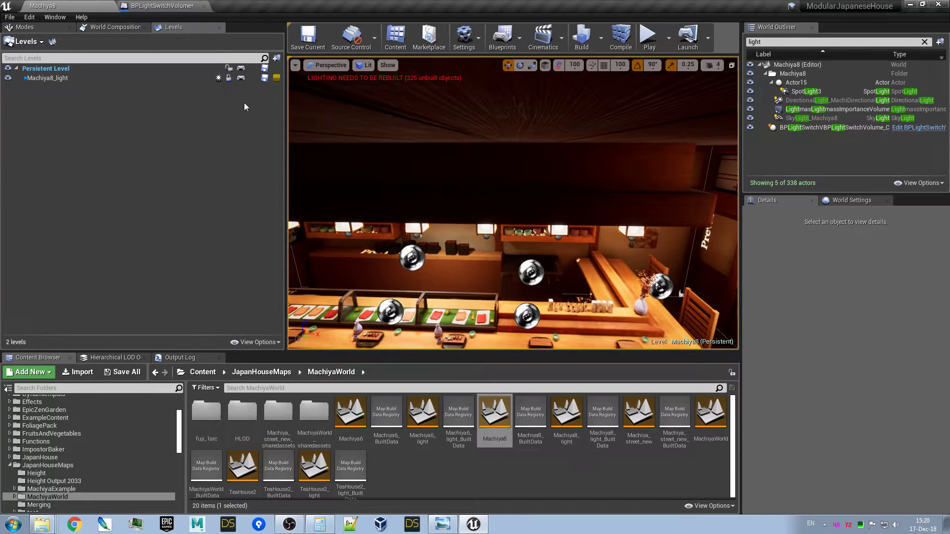
{"action": "right_click_drag", "start_coordinate": [332, 263], "coordinate": [333, 263]}
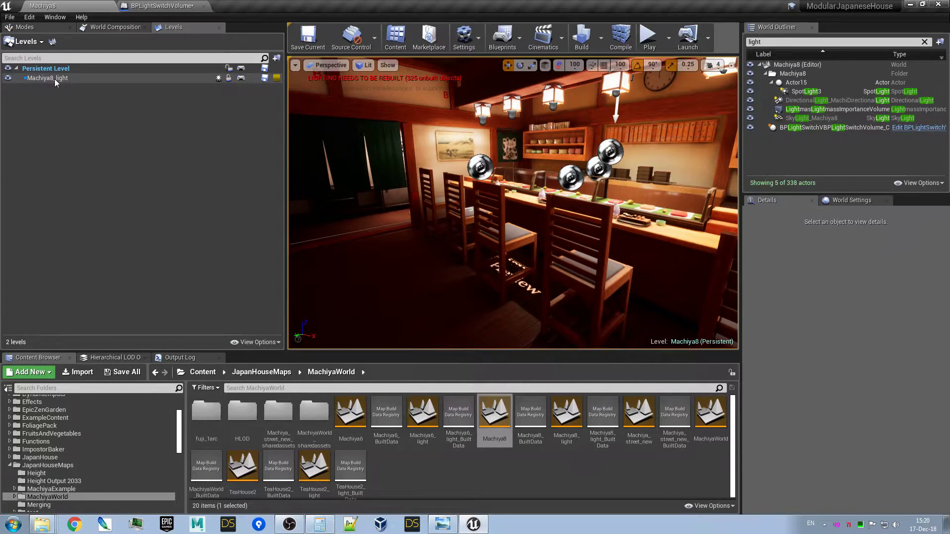
{"action": "left_click", "coordinate": [76, 78]}
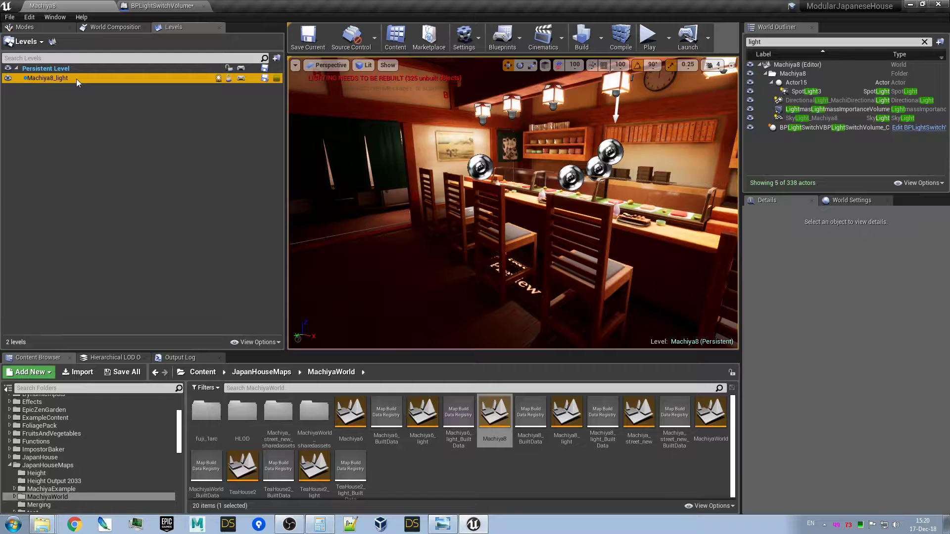
{"action": "left_click", "coordinate": [73, 68]}
{"action": "right_click", "coordinate": [73, 68]}
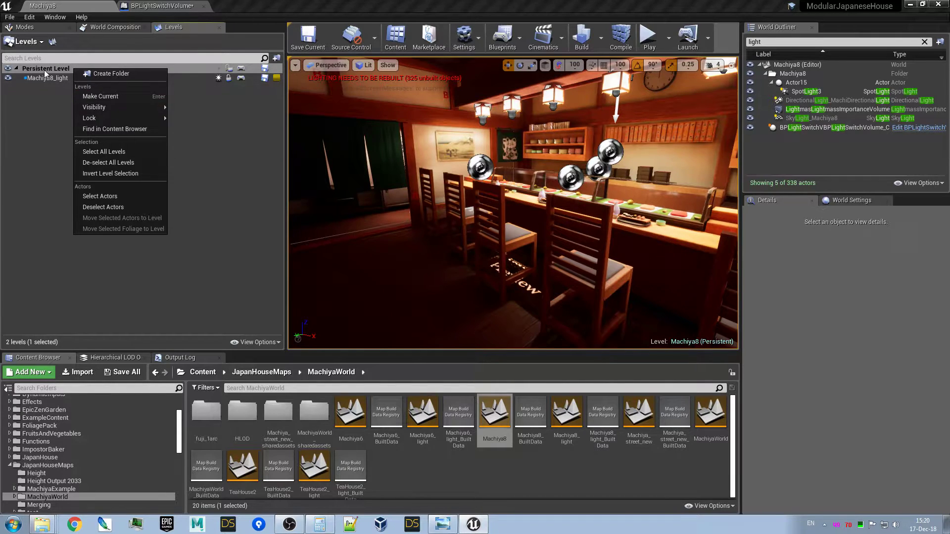
{"action": "left_click", "coordinate": [33, 42]}
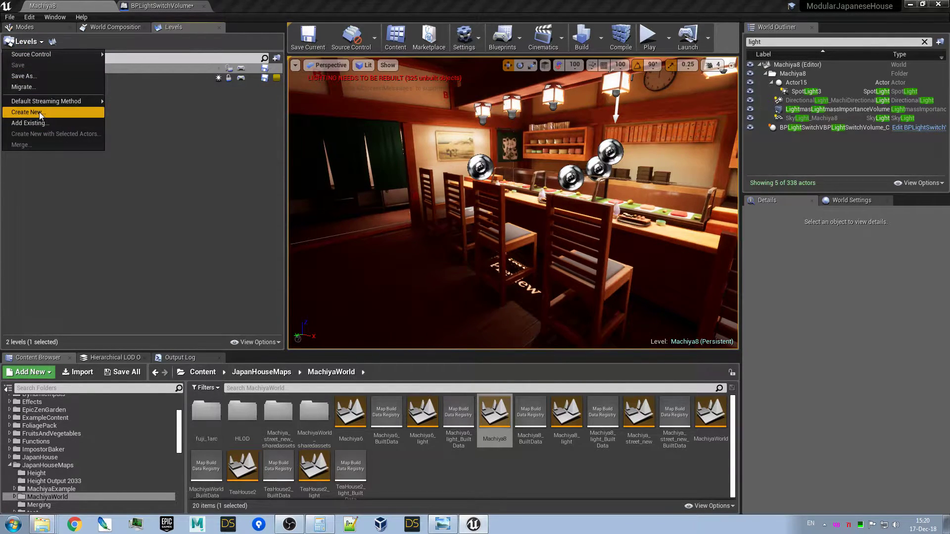
{"action": "mouse_move", "coordinate": [47, 101]}
{"action": "left_click", "coordinate": [248, 26]}
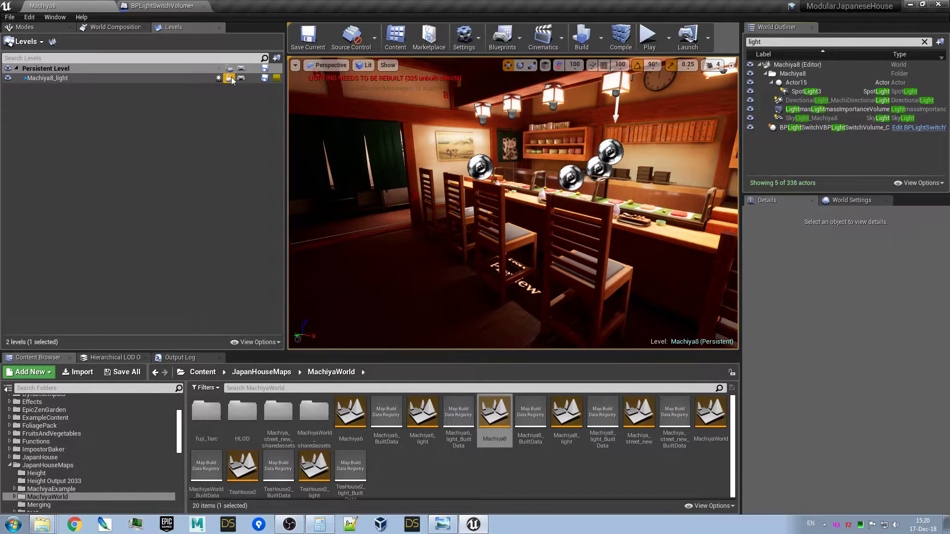
Set DirectionalLight_Machiya8's intensity to 0, after checking the sky light's properties.
{"action": "left_click", "coordinate": [807, 100]}
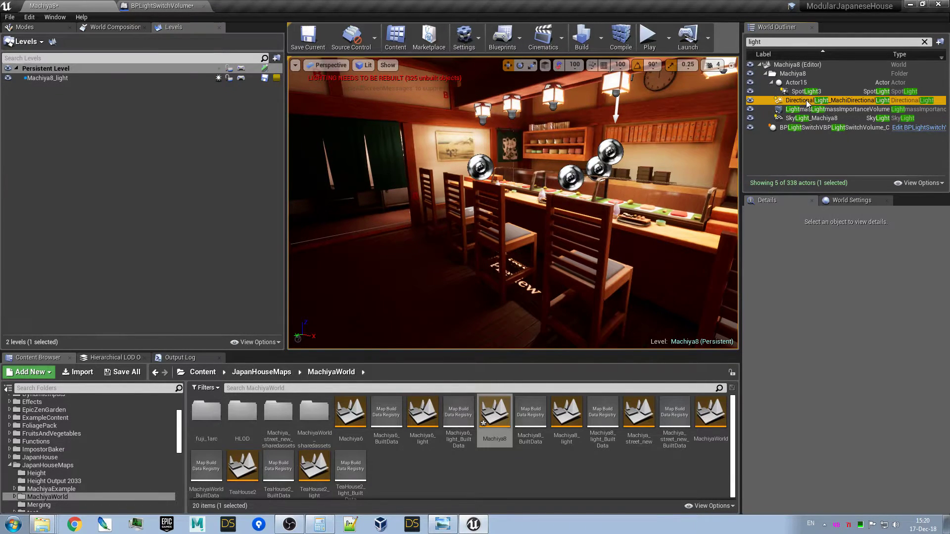
{"action": "scroll", "coordinate": [851, 359], "scroll_direction": "up", "scroll_amount": 5}
{"action": "scroll", "coordinate": [859, 343], "scroll_direction": "up", "scroll_amount": 5}
{"action": "scroll", "coordinate": [853, 335], "scroll_direction": "up", "scroll_amount": 5}
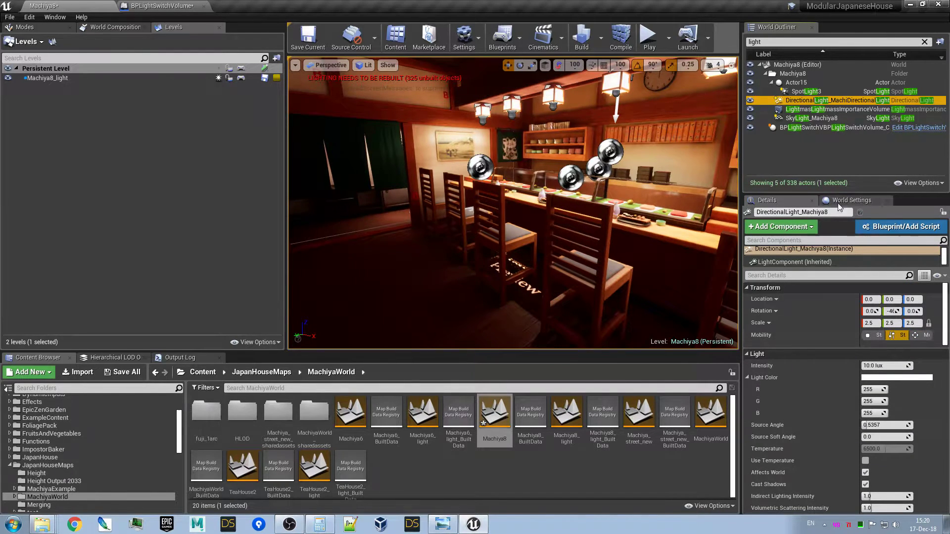
{"action": "left_click", "coordinate": [810, 118]}
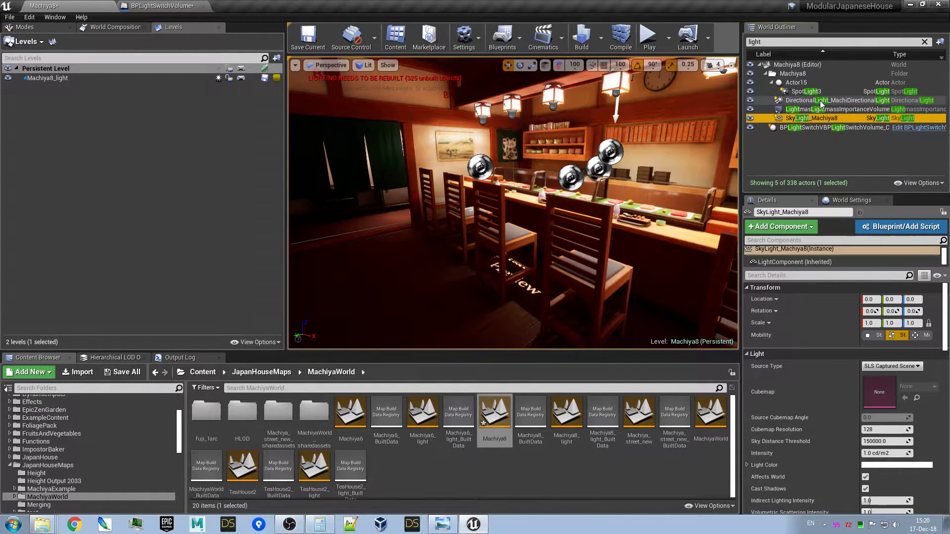
{"action": "left_click", "coordinate": [803, 101]}
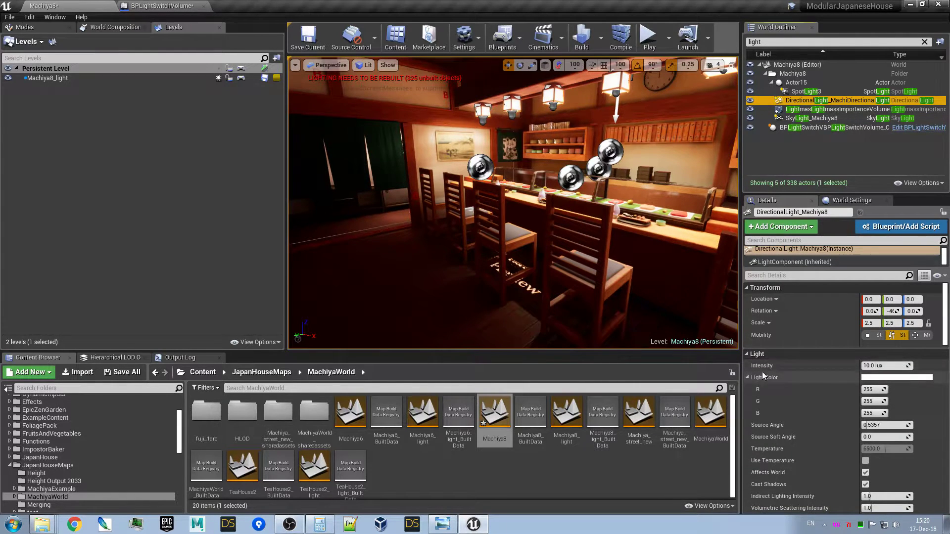
{"action": "left_click", "coordinate": [896, 366]}
{"action": "type", "text": "0"}
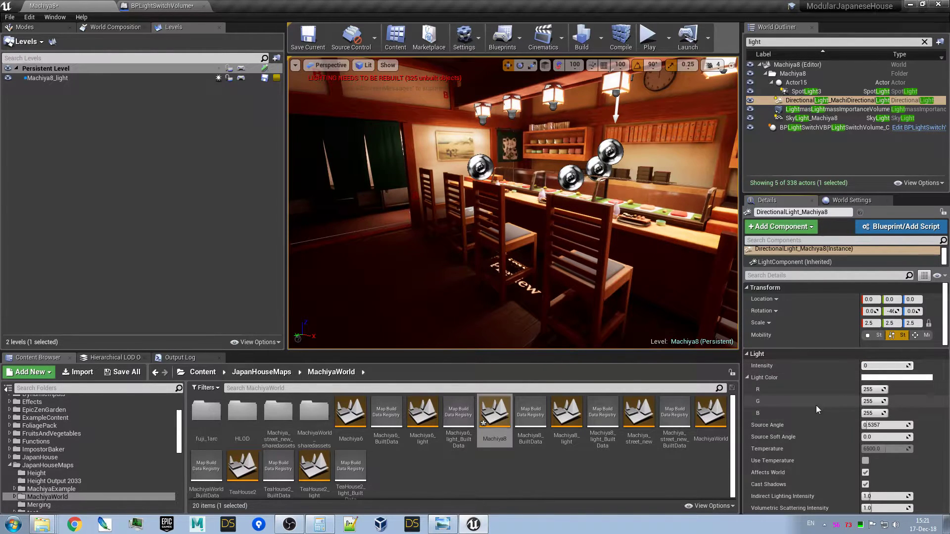
{"action": "key", "text": "Return"}
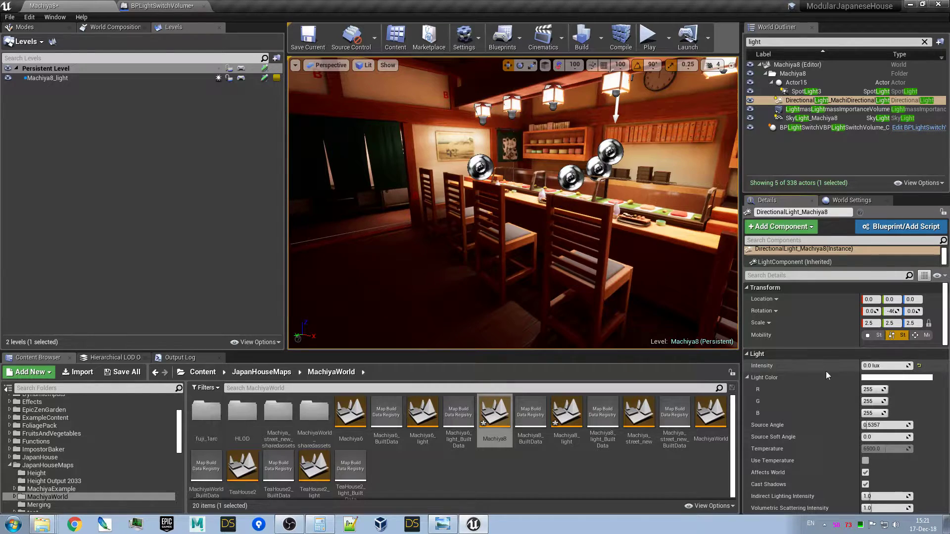
{"action": "right_click_drag", "start_coordinate": [585, 273], "coordinate": [586, 261]}
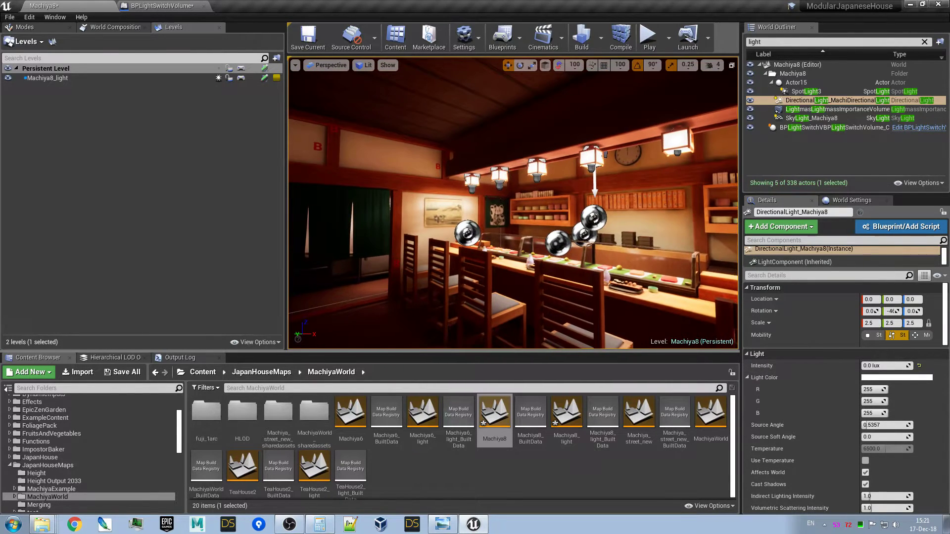
{"action": "right_click_drag", "start_coordinate": [600, 263], "coordinate": [601, 263]}
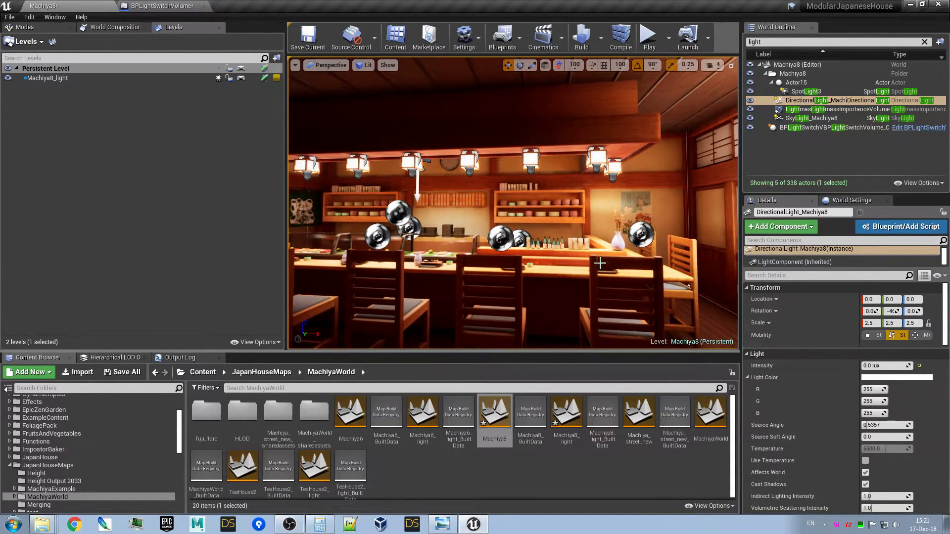
Give SkyLight_Machiya8 a specified Cube_R2TTest_Tex2 cubemap source, then show the map's World Settings.
{"action": "left_click", "coordinate": [826, 118]}
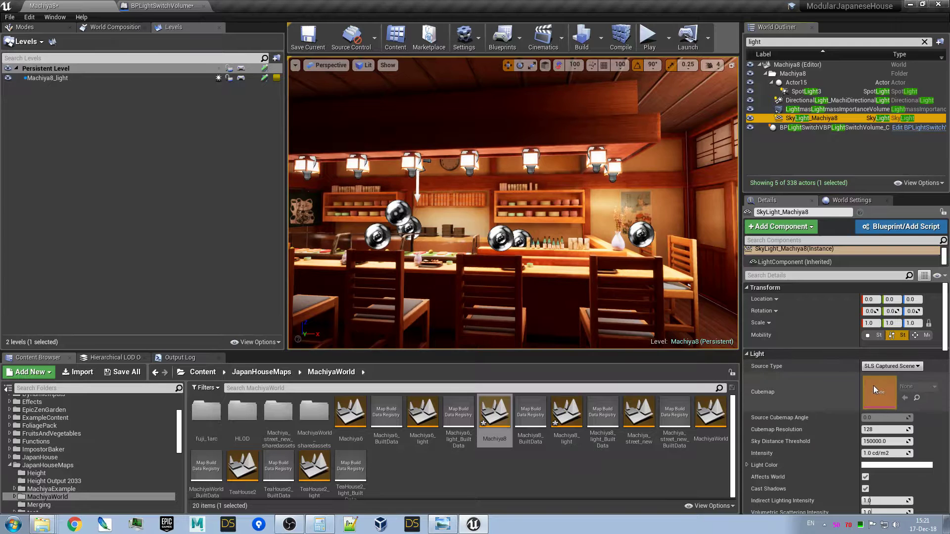
{"action": "left_click", "coordinate": [891, 366]}
{"action": "left_click", "coordinate": [891, 385]}
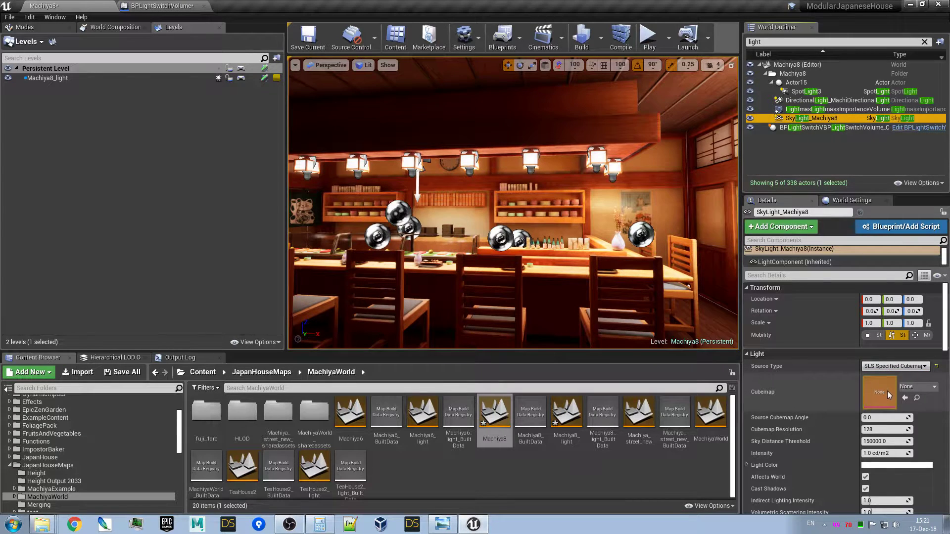
{"action": "left_click", "coordinate": [922, 393]}
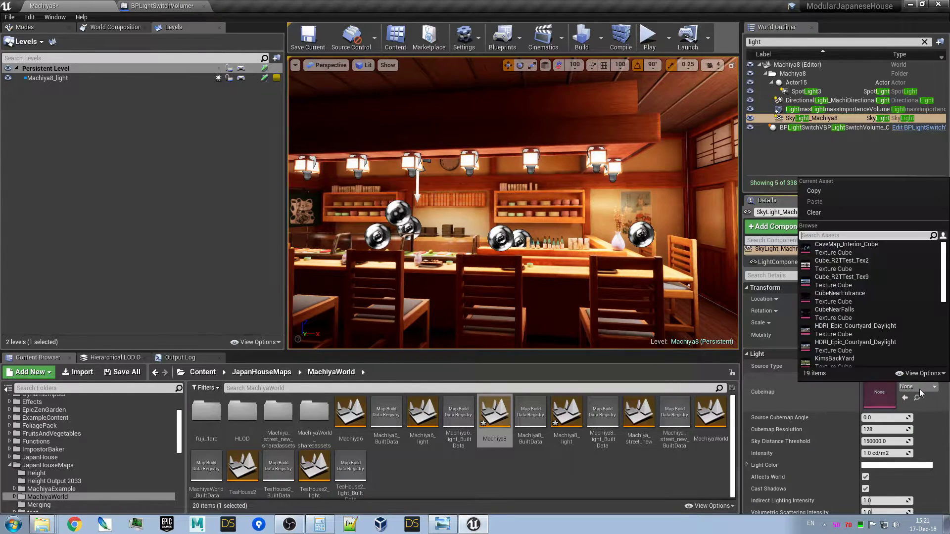
{"action": "left_click", "coordinate": [824, 263]}
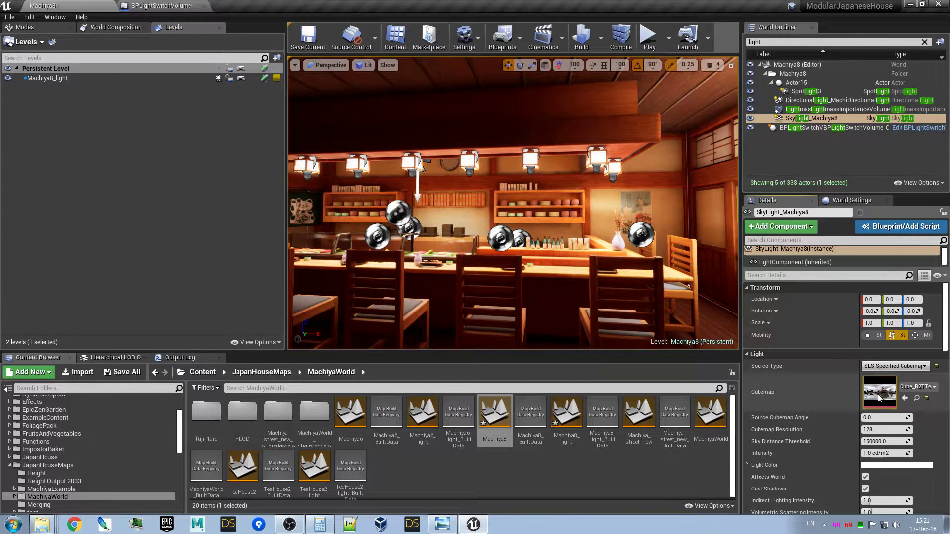
{"action": "right_click_drag", "start_coordinate": [513, 201], "coordinate": [446, 201]}
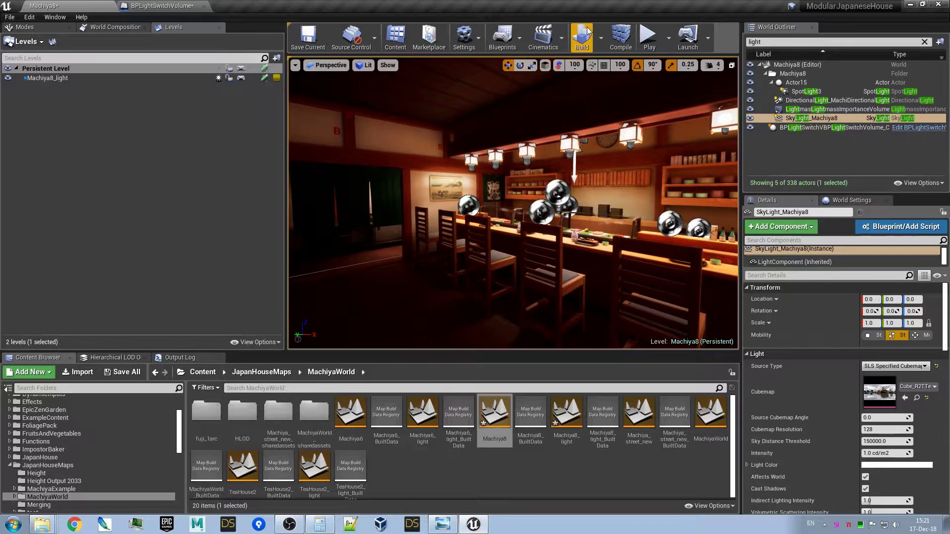
{"action": "left_click", "coordinate": [847, 201]}
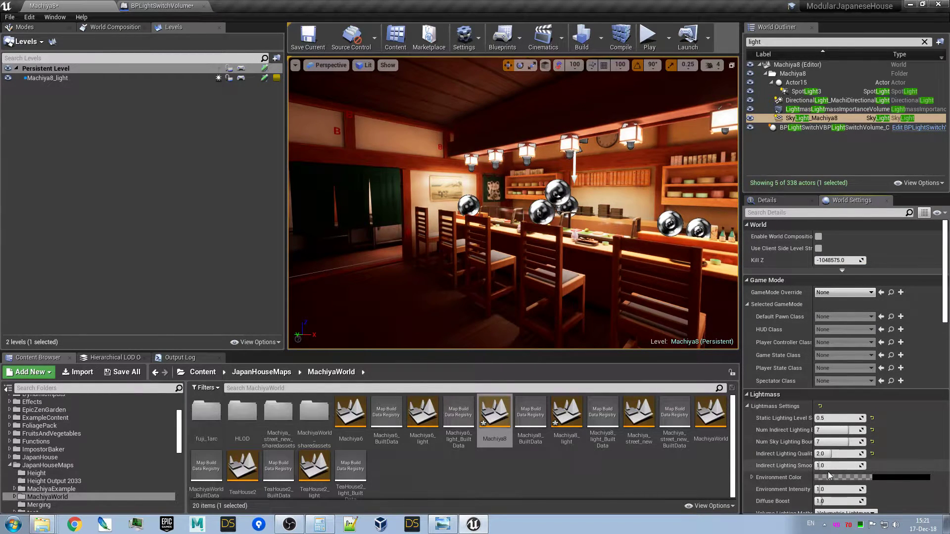
{"action": "scroll", "coordinate": [834, 471], "scroll_direction": "down", "scroll_amount": 2}
Fly into the sushi bar, then select Machiya8_light and dismiss its level actions menu.
{"action": "right_click_drag", "start_coordinate": [513, 223], "coordinate": [445, 223]}
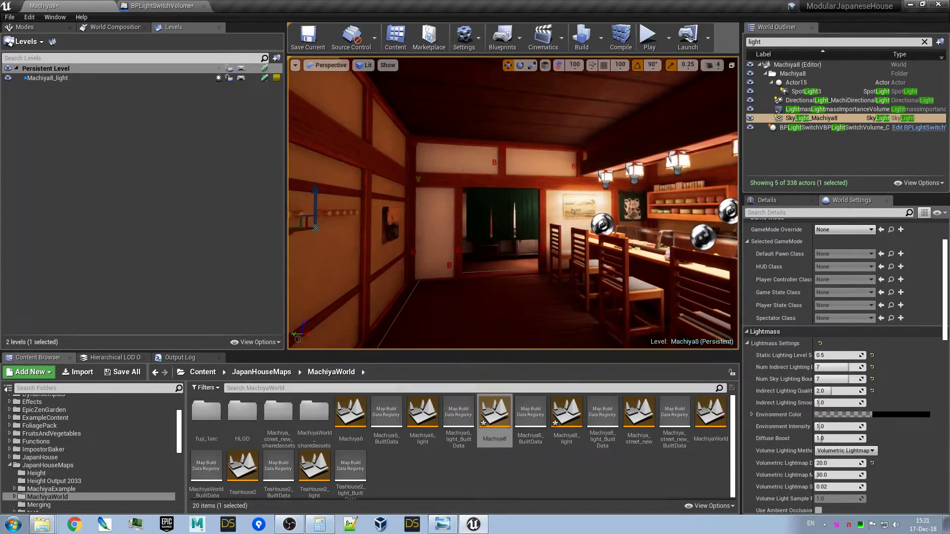
{"action": "mouse_move", "coordinate": [512, 223]}
{"action": "right_mouse_down"}
{"action": "mouse_move", "coordinate": [490, 223]}
{"action": "mouse_move", "coordinate": [505, 222]}
{"action": "right_mouse_up"}
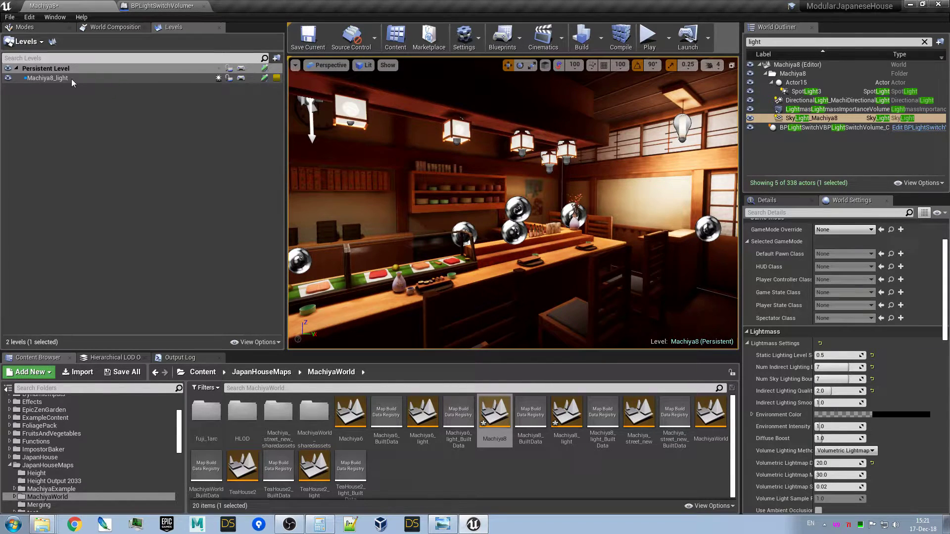
{"action": "left_click", "coordinate": [158, 78]}
{"action": "right_click", "coordinate": [154, 78]}
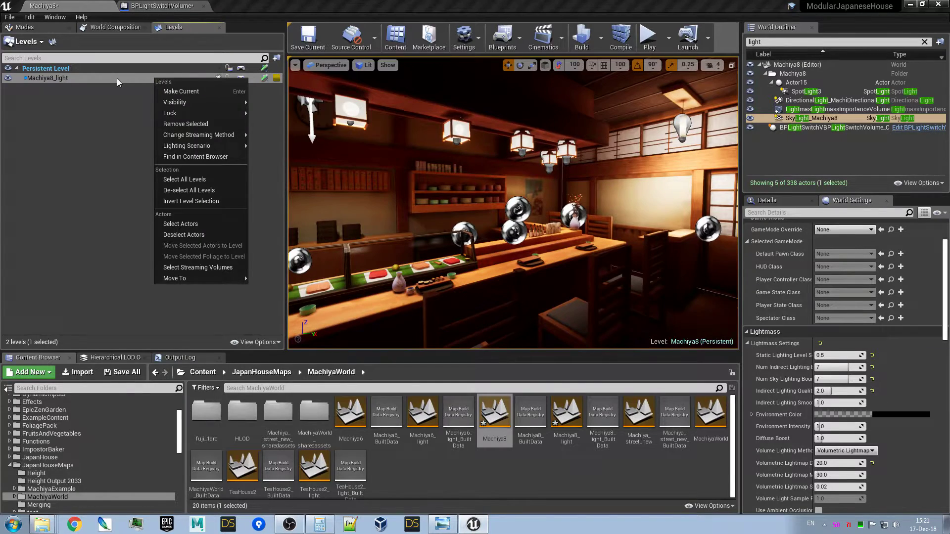
{"action": "left_click", "coordinate": [105, 129]}
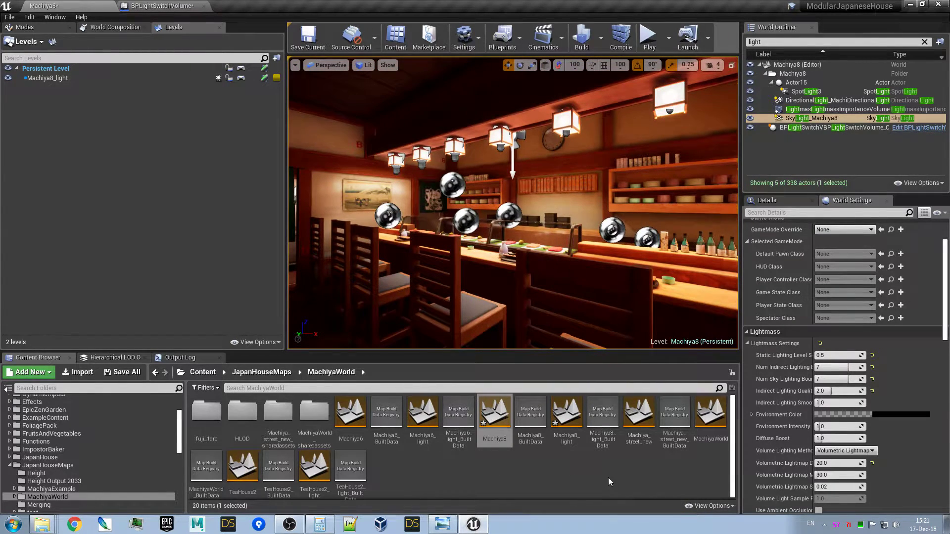
Open MachiyaWorld without saving, load and frame Machiya8, then load Machiya8_light.
{"action": "double_click", "coordinate": [717, 420]}
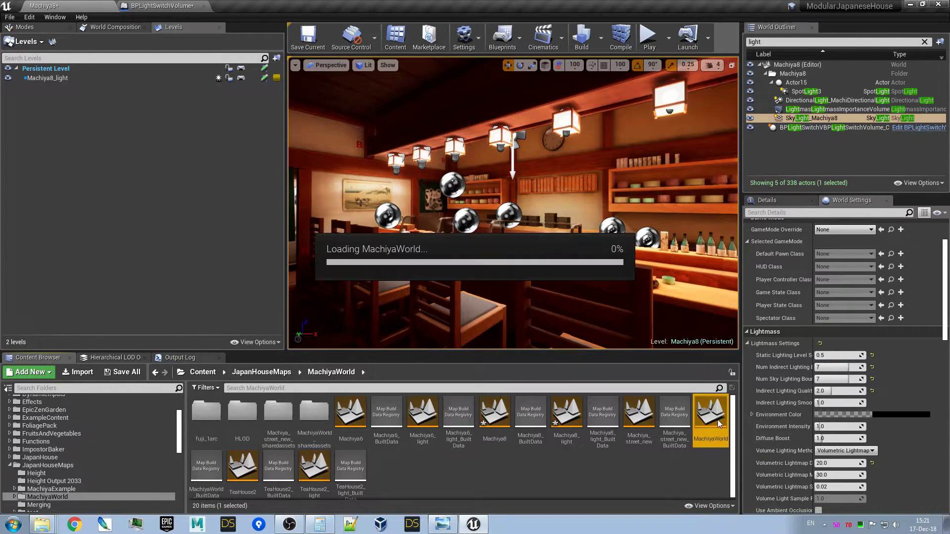
{"action": "left_click", "coordinate": [568, 359]}
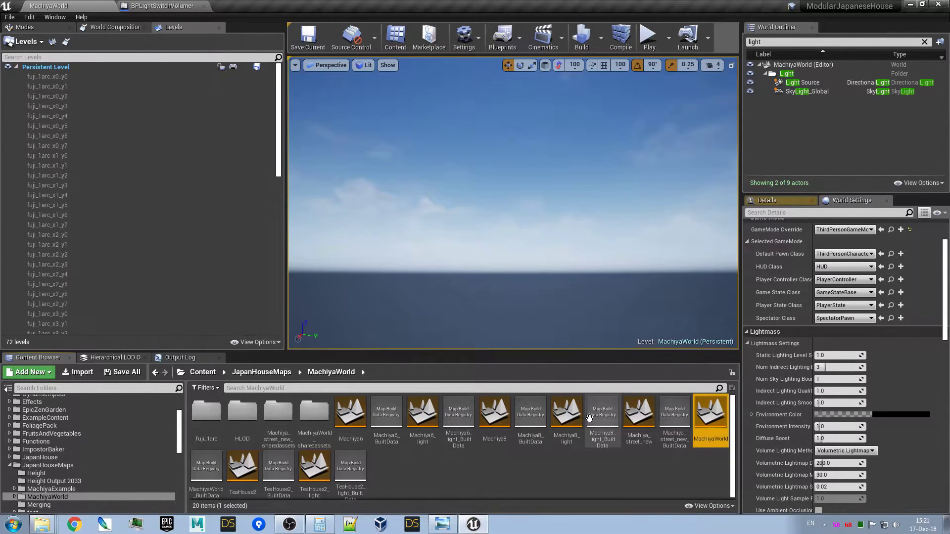
{"action": "scroll", "coordinate": [211, 238], "scroll_direction": "down", "scroll_amount": 5}
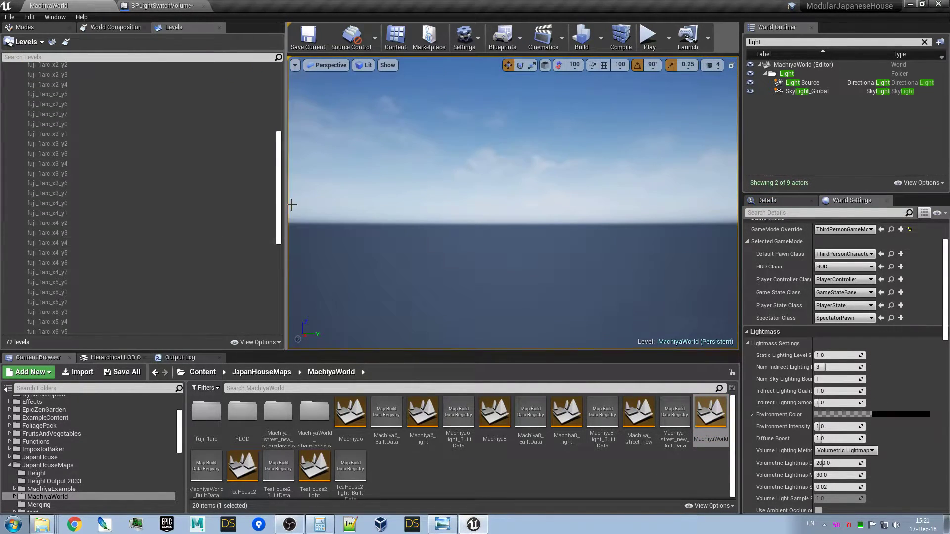
{"action": "scroll", "coordinate": [253, 204], "scroll_direction": "down", "scroll_amount": 4}
{"action": "scroll", "coordinate": [256, 245], "scroll_direction": "down", "scroll_amount": 4}
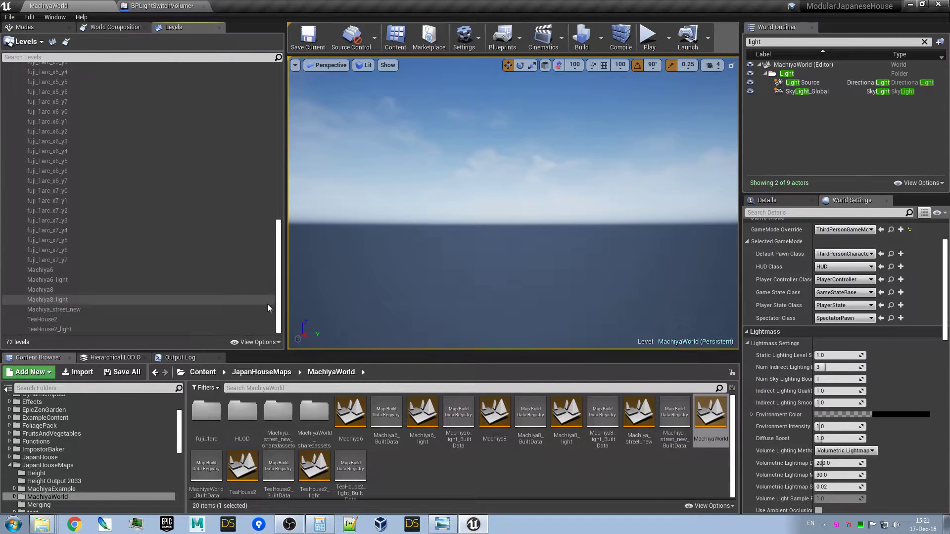
{"action": "left_click", "coordinate": [59, 292]}
{"action": "double_click", "coordinate": [60, 290]}
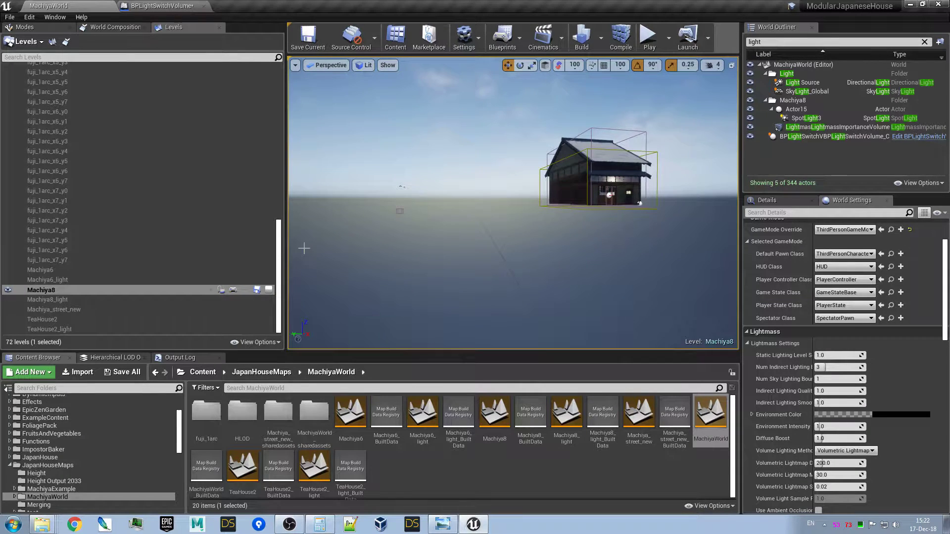
{"action": "key", "text": "f"}
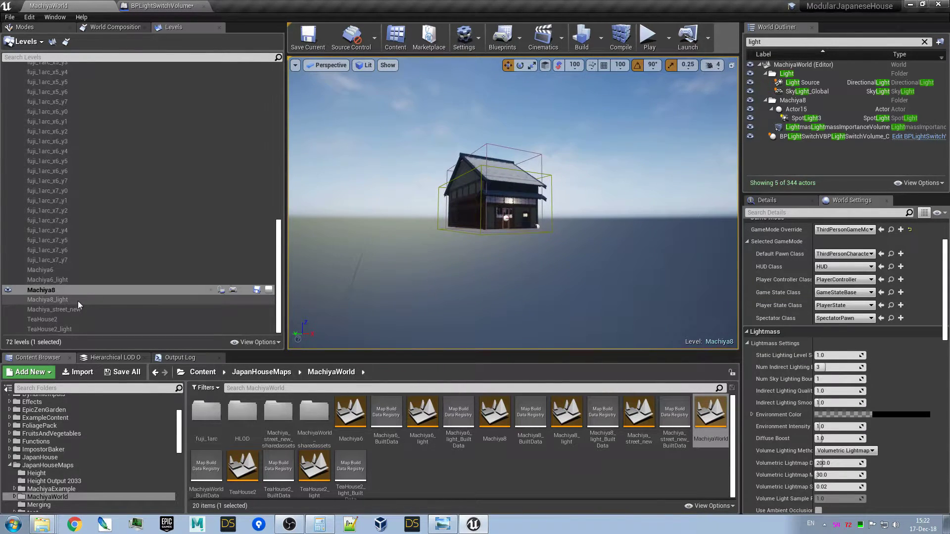
{"action": "double_click", "coordinate": [74, 300]}
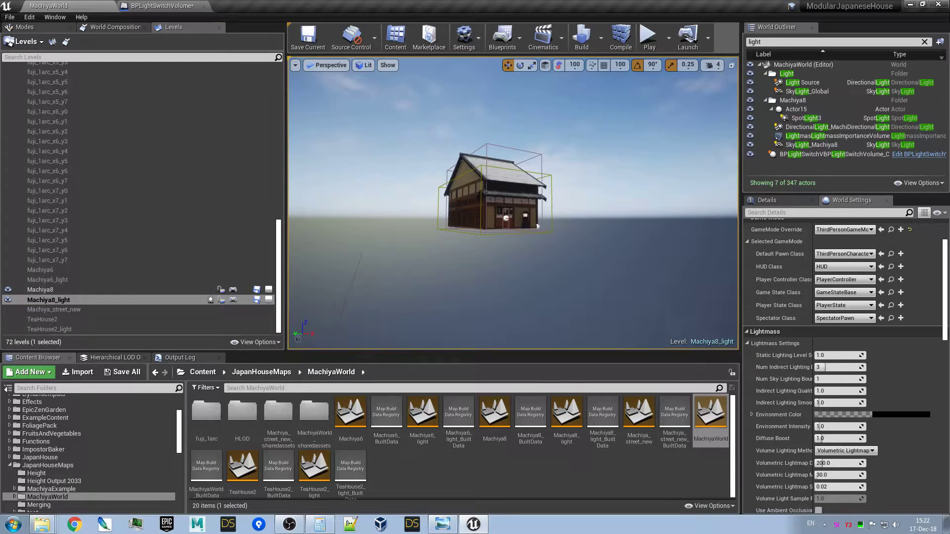
{"action": "right_click_drag", "start_coordinate": [417, 290], "coordinate": [427, 280]}
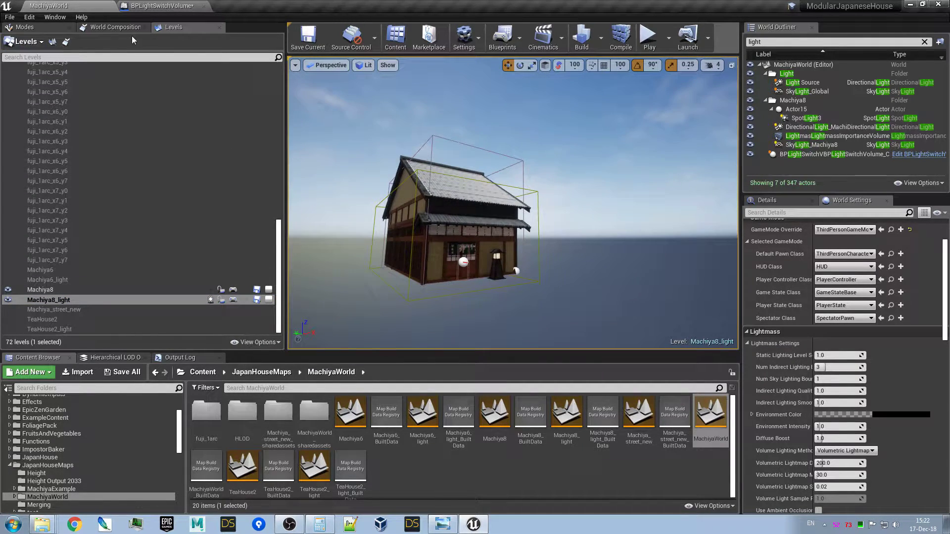
{"action": "left_click", "coordinate": [119, 26]}
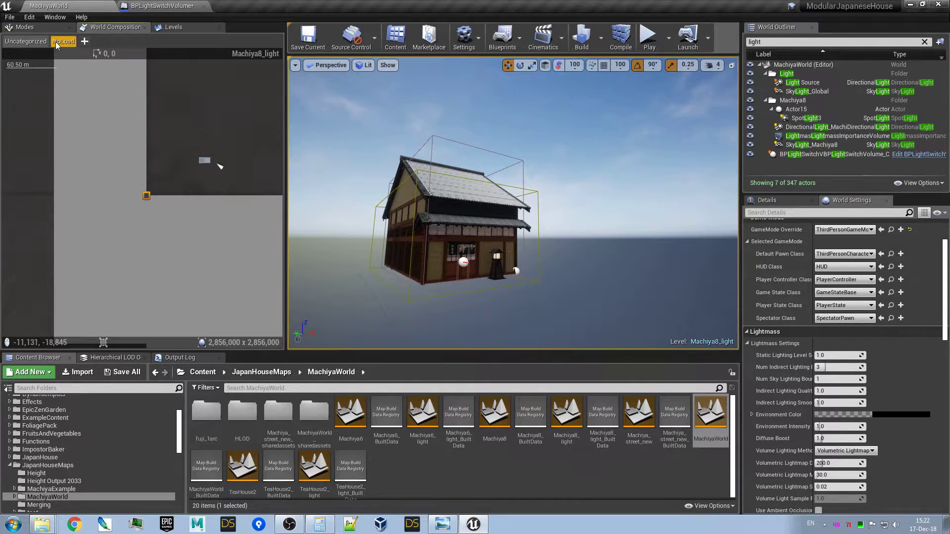
{"action": "left_click", "coordinate": [181, 26]}
{"action": "right_click", "coordinate": [58, 301]}
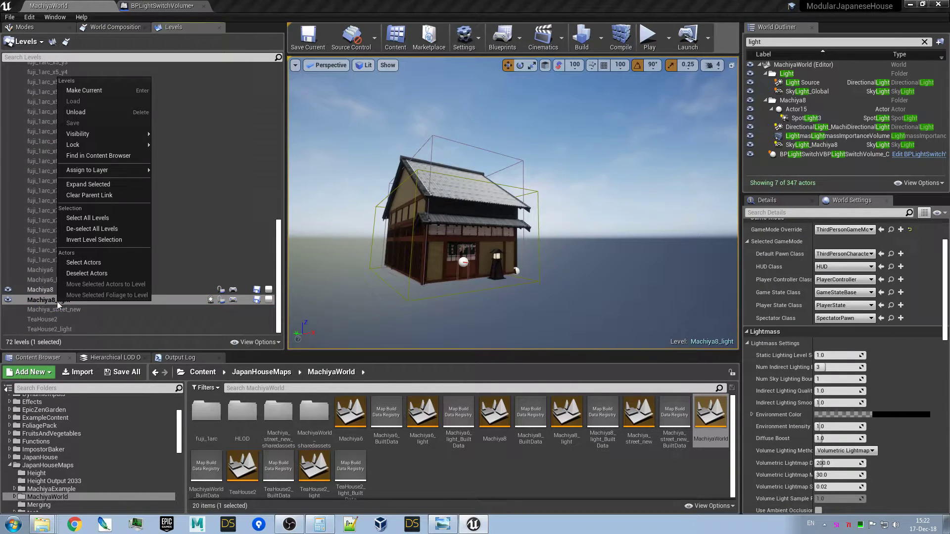
{"action": "mouse_move", "coordinate": [87, 170]}
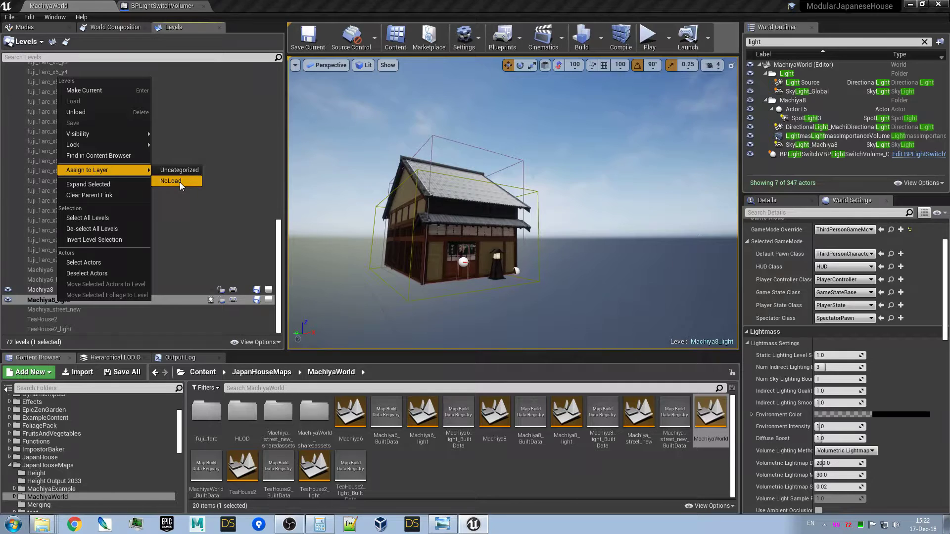
{"action": "left_click", "coordinate": [298, 5]}
{"action": "right_click_drag", "start_coordinate": [512, 201], "coordinate": [512, 201]}
{"action": "right_click_drag", "start_coordinate": [714, 136], "coordinate": [713, 135]}
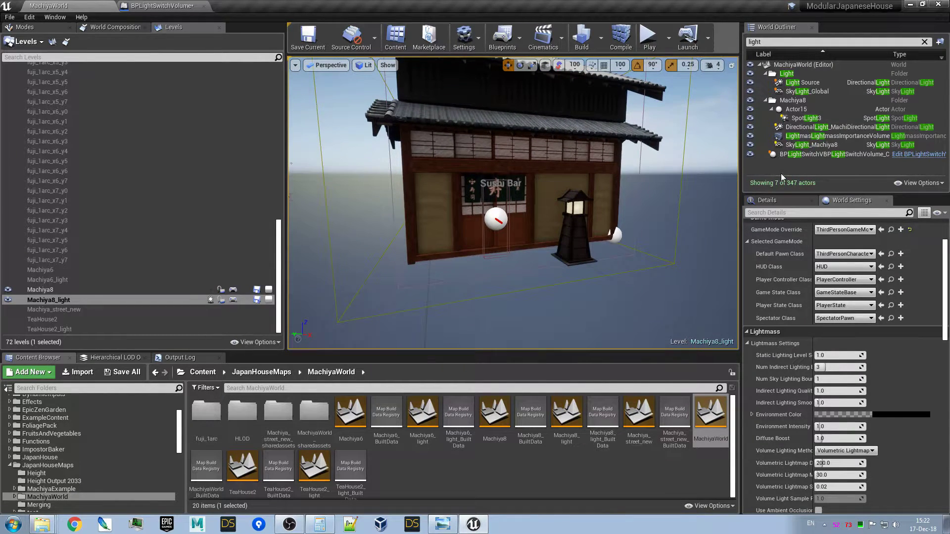
{"action": "double_click", "coordinate": [810, 155]}
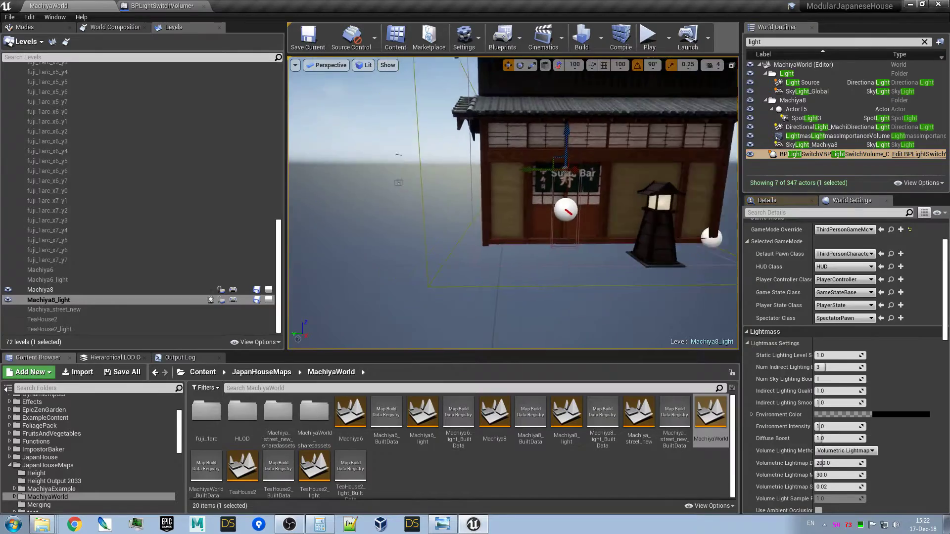
{"action": "right_click_drag", "start_coordinate": [512, 201], "coordinate": [513, 200]}
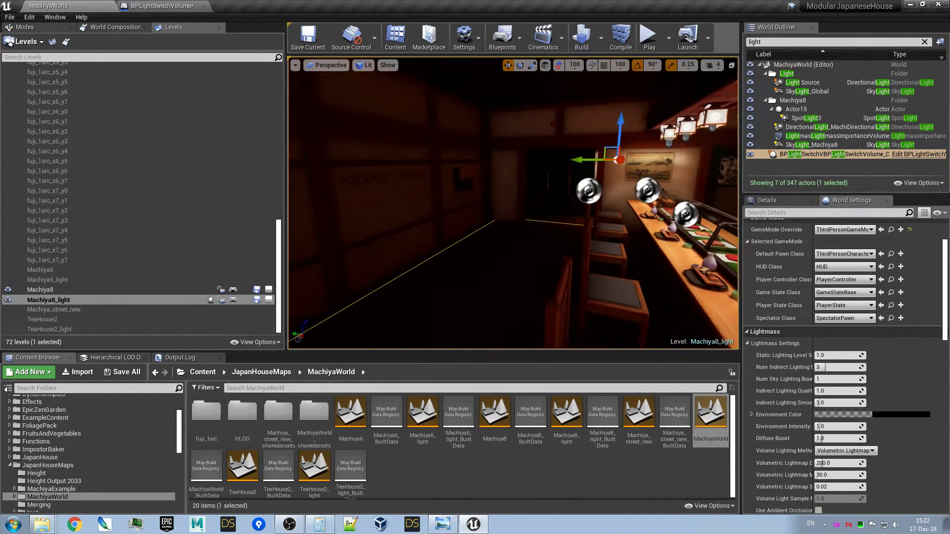
{"action": "right_click_drag", "start_coordinate": [694, 259], "coordinate": [693, 259]}
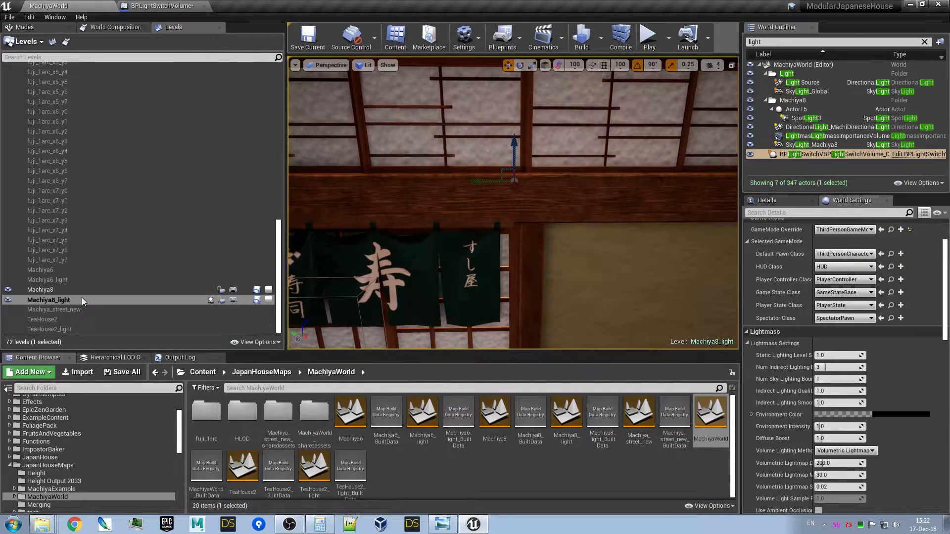
{"action": "right_click_drag", "start_coordinate": [550, 252], "coordinate": [549, 252]}
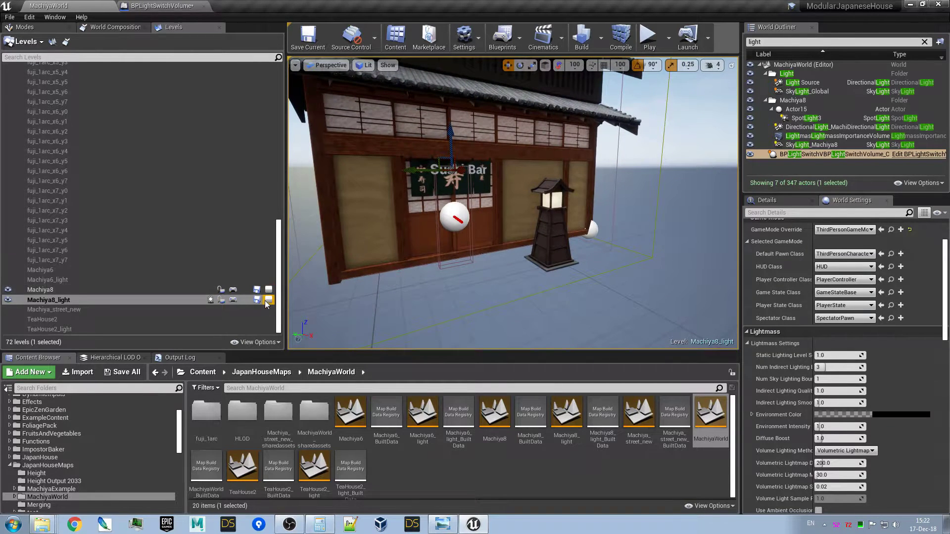
Unload the Machiya8_light and Machiya8 levels, then load Machiya_street_new.
{"action": "right_click", "coordinate": [64, 301]}
{"action": "mouse_move", "coordinate": [80, 144]}
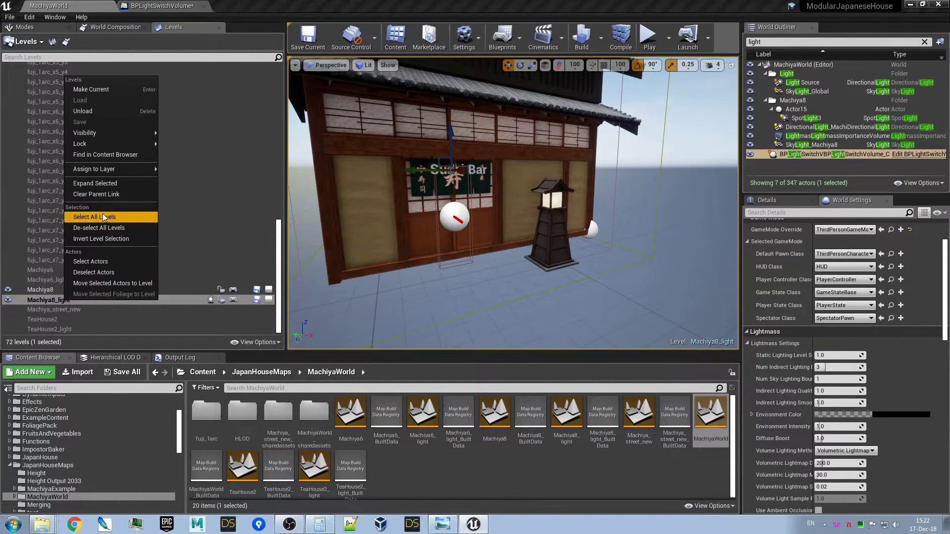
{"action": "left_click", "coordinate": [94, 111]}
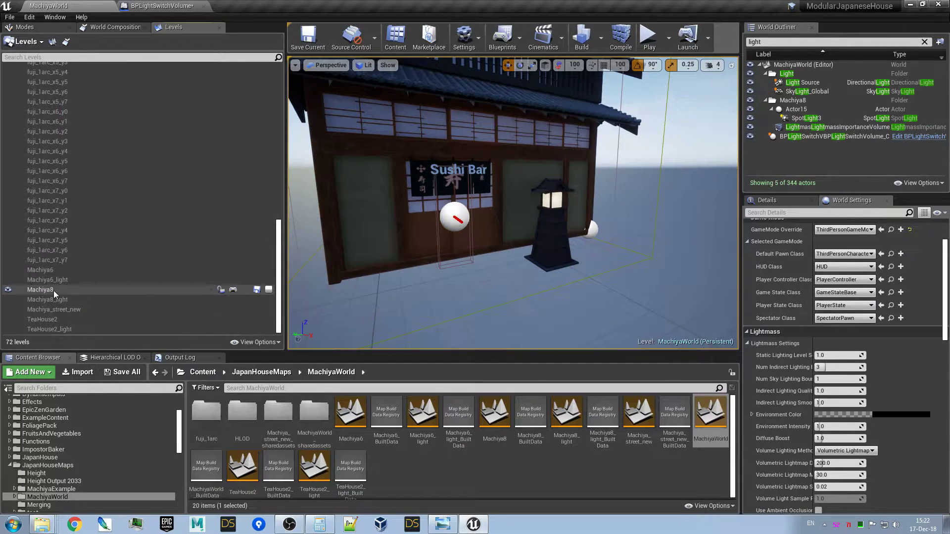
{"action": "left_click", "coordinate": [53, 290]}
{"action": "right_click", "coordinate": [53, 290]}
{"action": "left_click", "coordinate": [83, 323]}
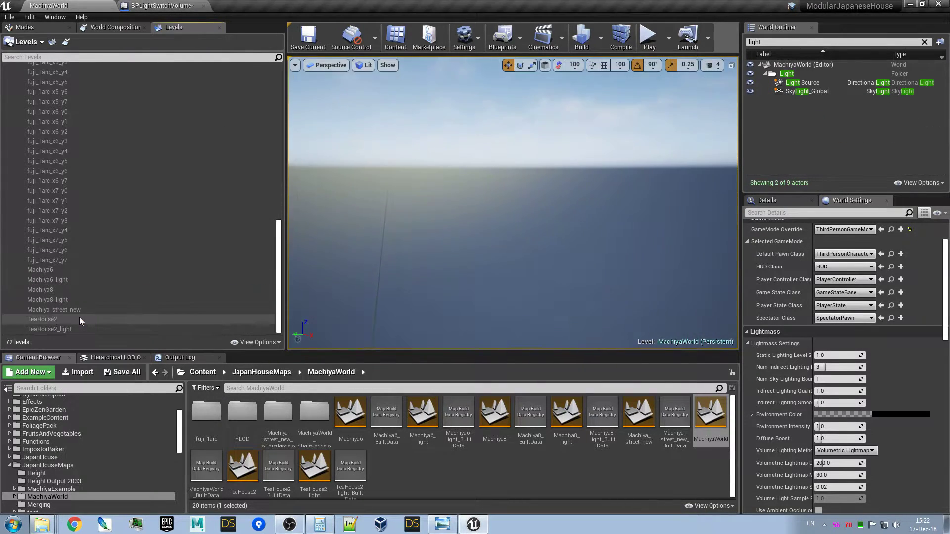
{"action": "double_click", "coordinate": [72, 308]}
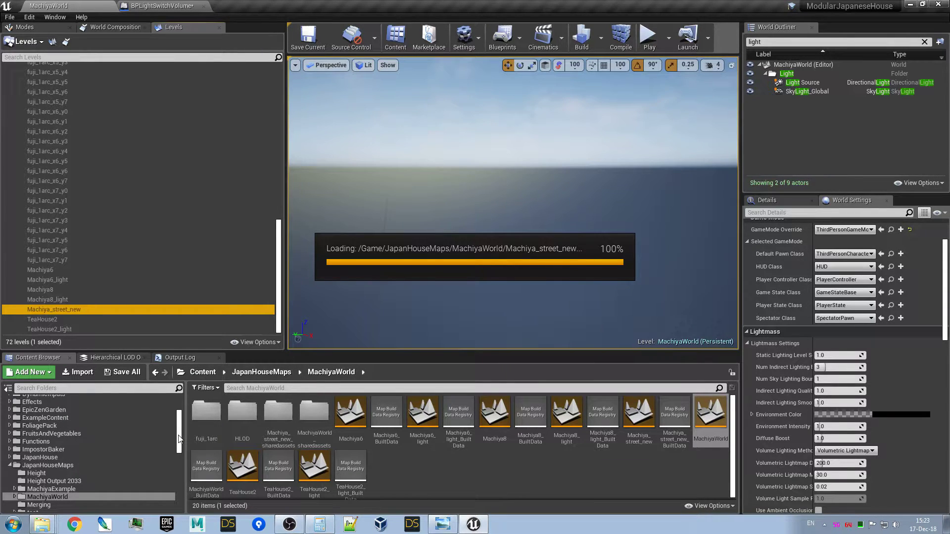
{"action": "scroll", "coordinate": [178, 438], "scroll_direction": "up", "scroll_amount": 5}
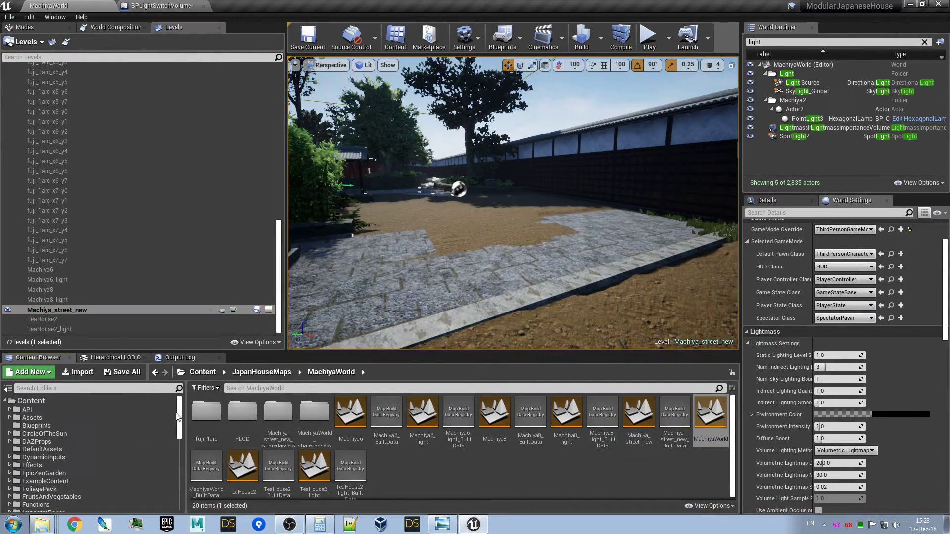
Open BPLightSwitchVolume from the Content folder, set enabled to default true, and return to MachiyaWorld.
{"action": "left_click", "coordinate": [29, 402]}
{"action": "scroll", "coordinate": [334, 446], "scroll_direction": "down", "scroll_amount": 3}
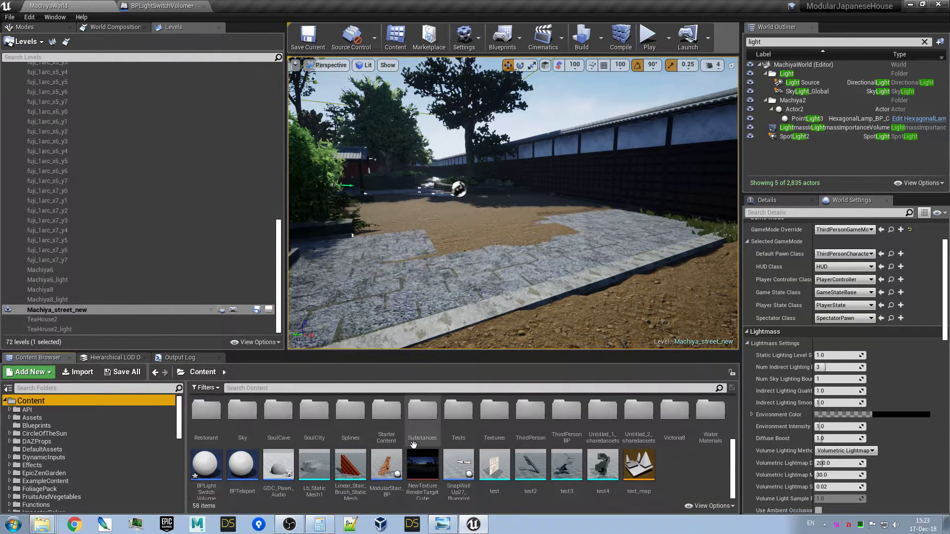
{"action": "double_click", "coordinate": [206, 466]}
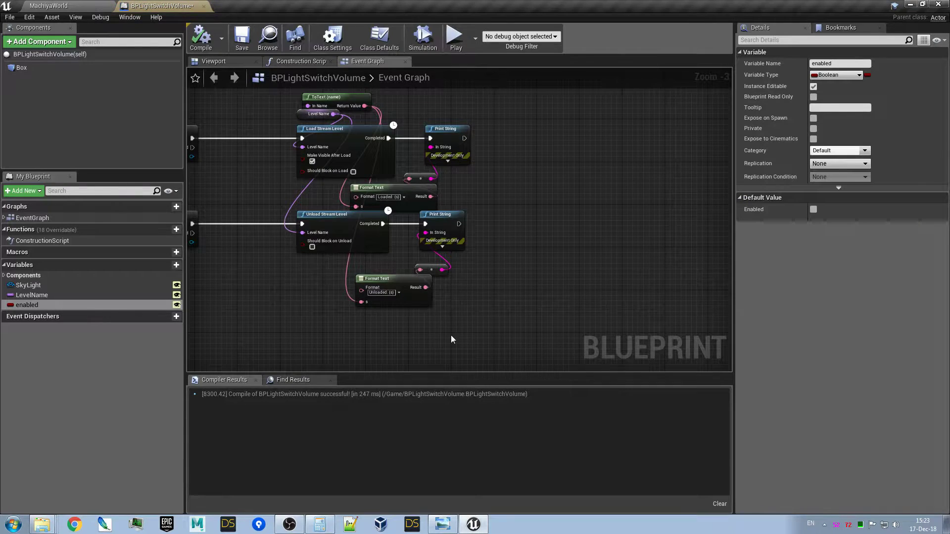
{"action": "left_click", "coordinate": [813, 210]}
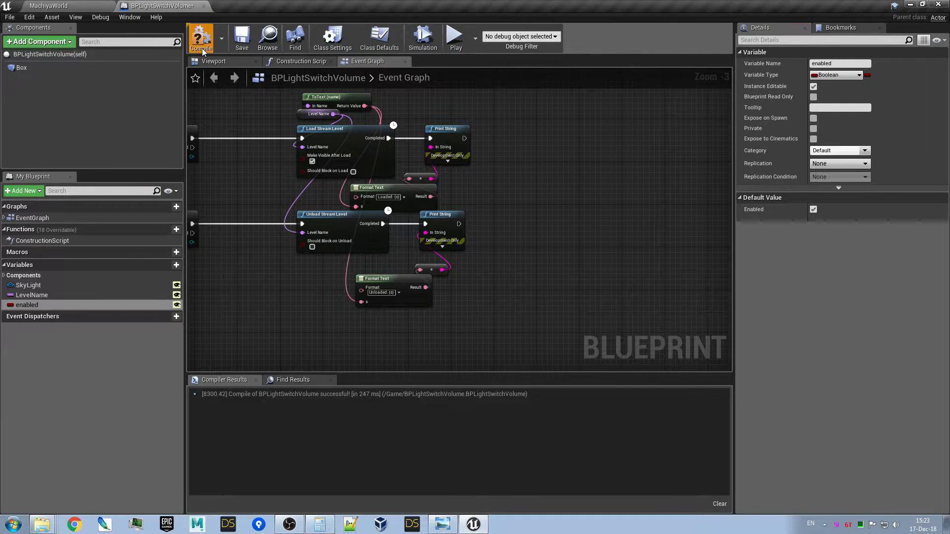
{"action": "left_click", "coordinate": [77, 6]}
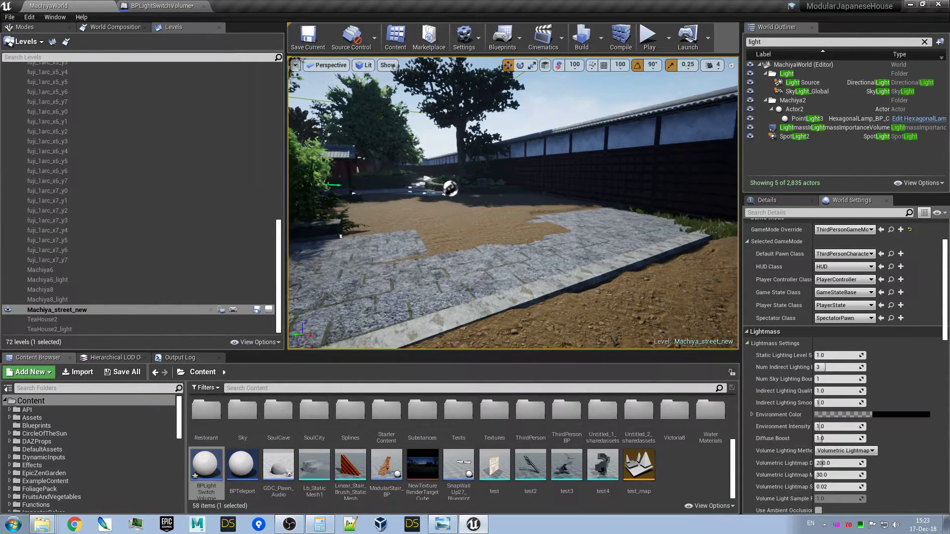
Start Play From Here on the street and run the character into Machiya8.
{"action": "left_click_drag", "start_coordinate": [550, 245], "coordinate": [549, 194]}
{"action": "right_click", "coordinate": [550, 195]}
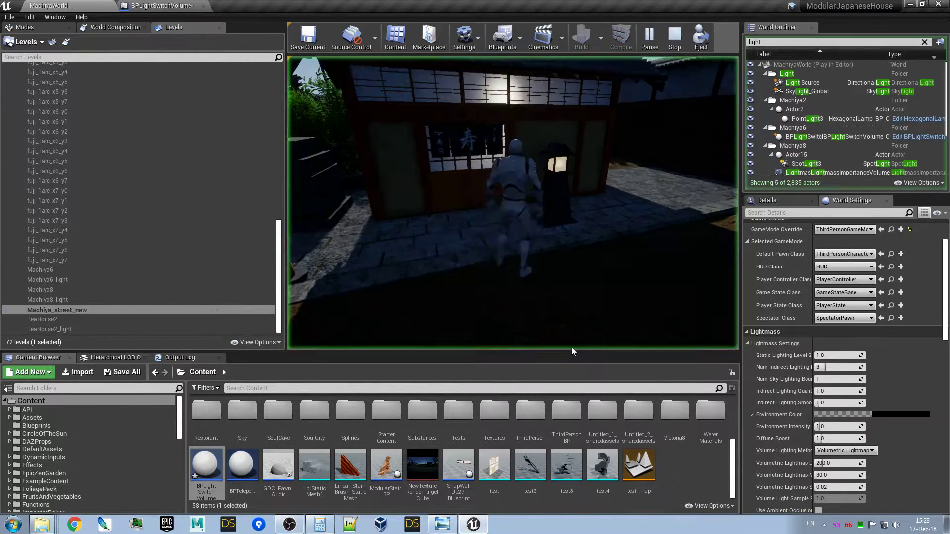
{"action": "key", "text": "w"}
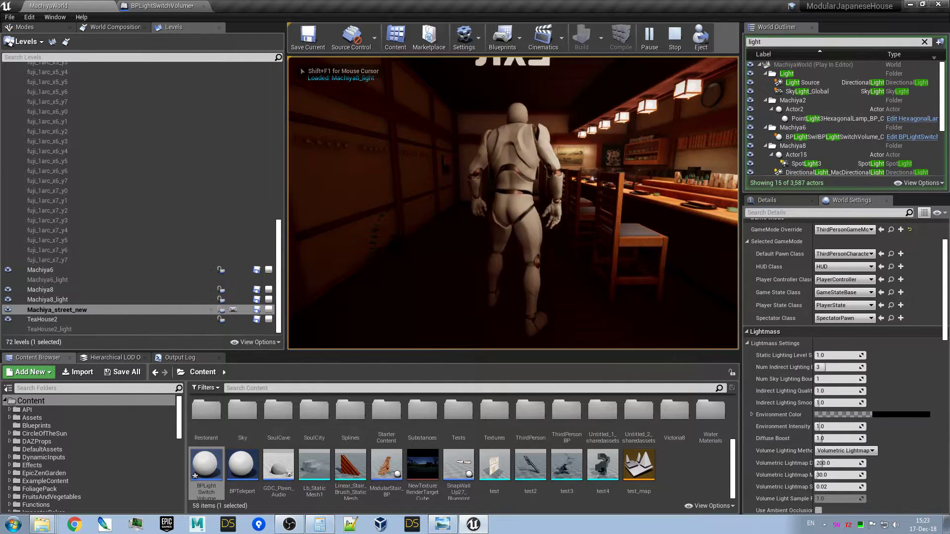
Walk through the interior past the counter toward the Exit sign and the dark corridor.
{"action": "key", "text": "w"}
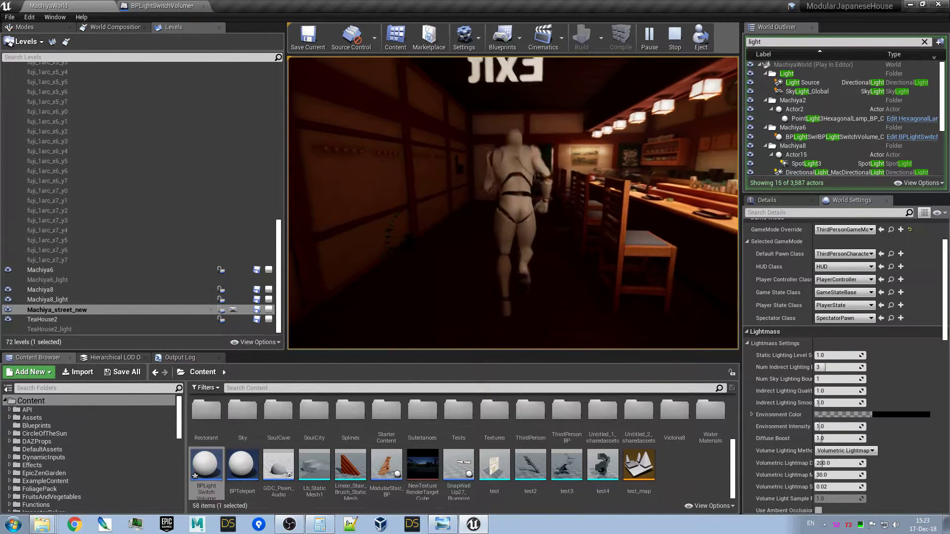
{"action": "key", "text": "w"}
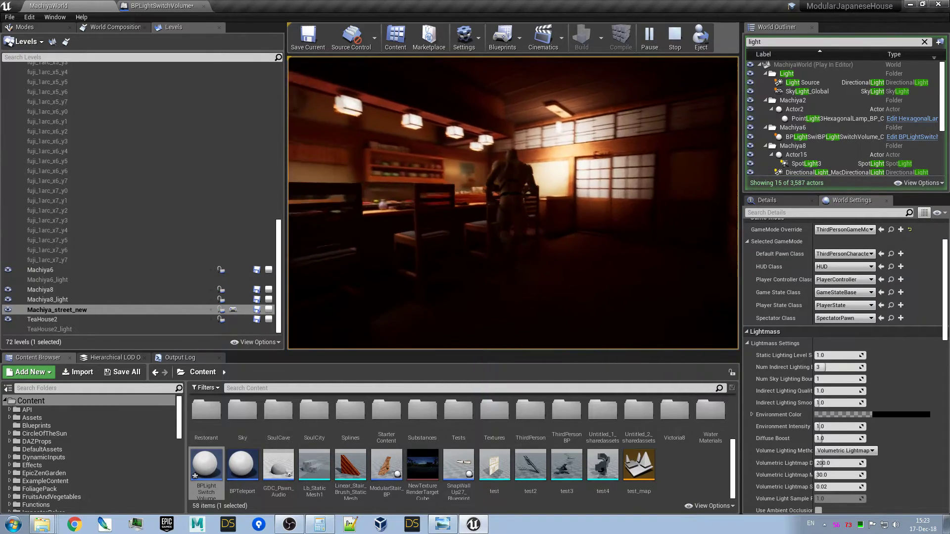
{"action": "key", "text": "w"}
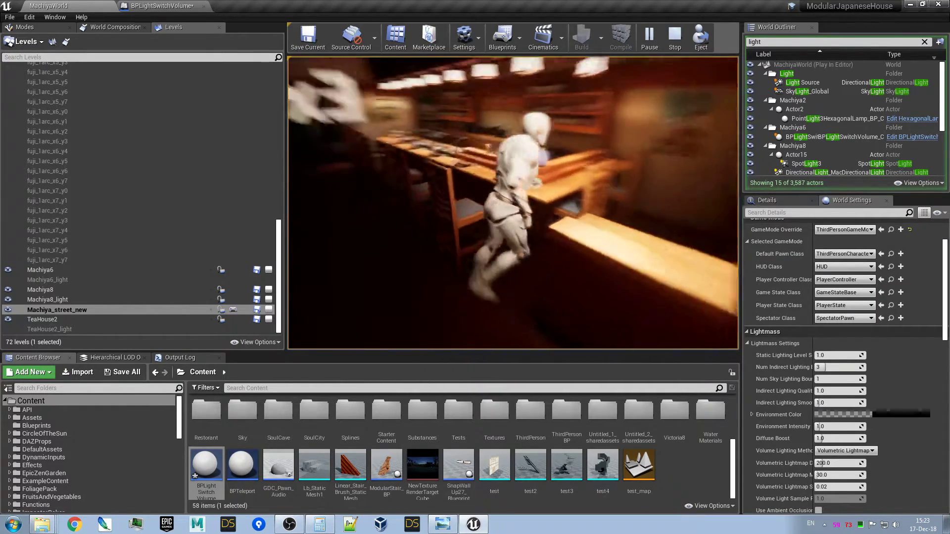
{"action": "key", "text": "w"}
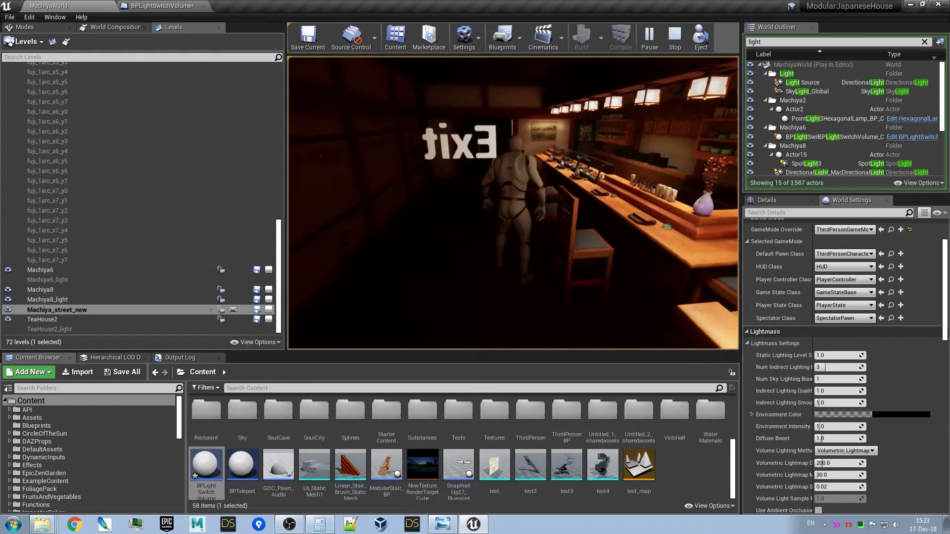
{"action": "key", "text": "w"}
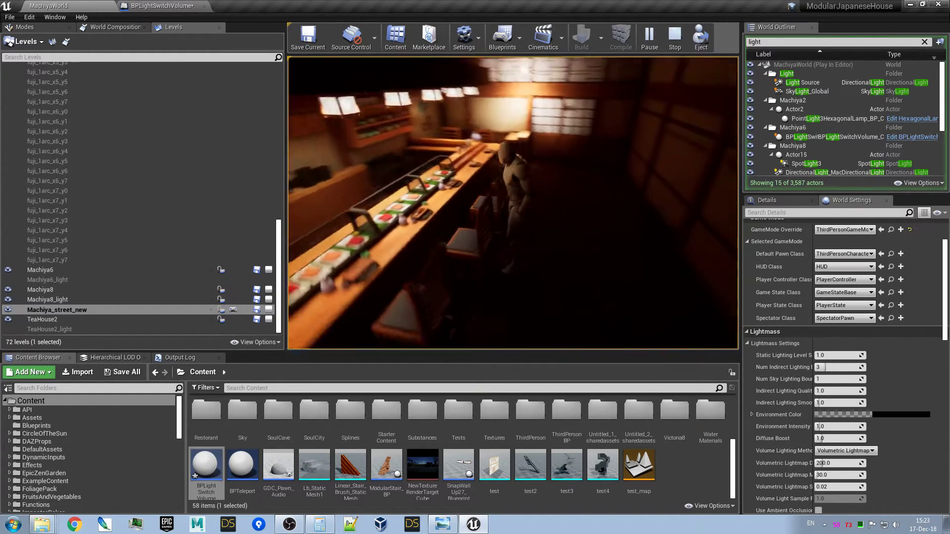
{"action": "key", "text": "w"}
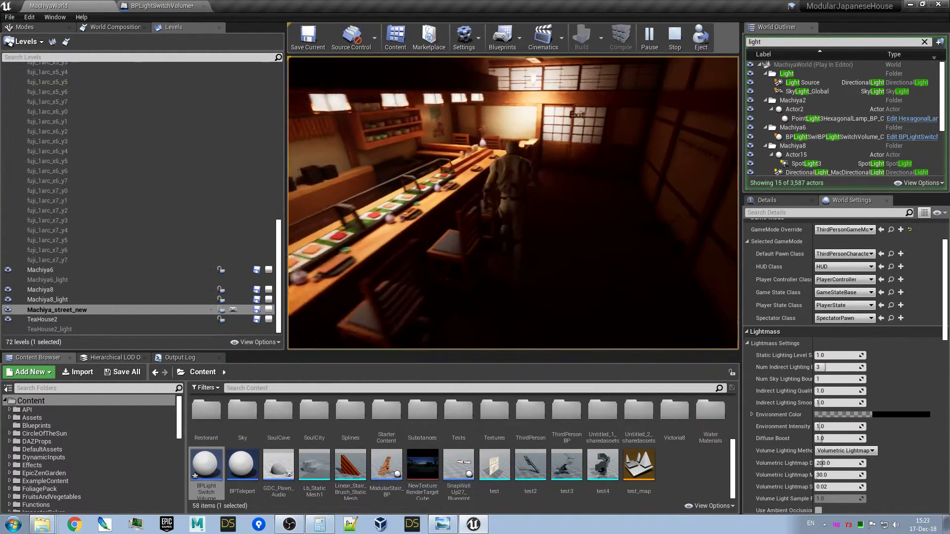
{"action": "key", "text": "w"}
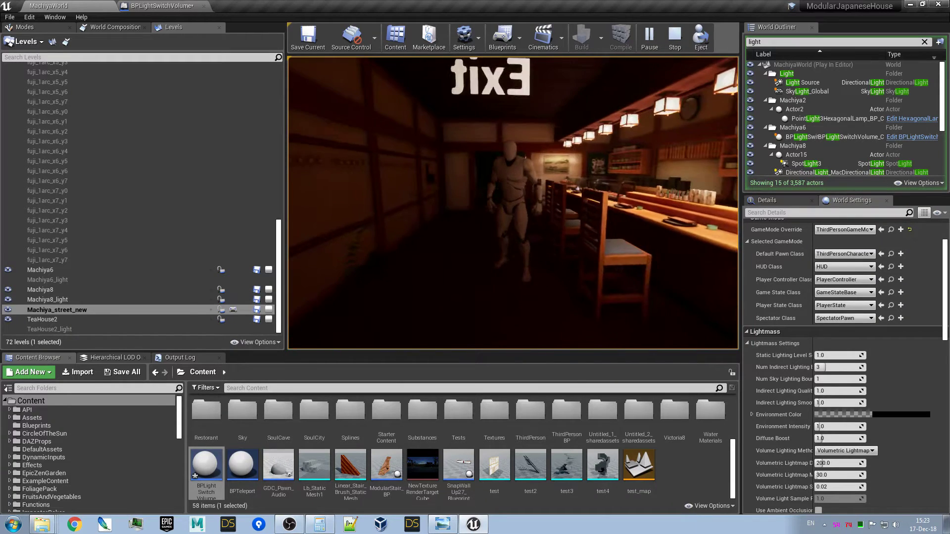
Turn back and walk along the lantern-lit sushi counter deeper into the room.
{"action": "key", "text": "w"}
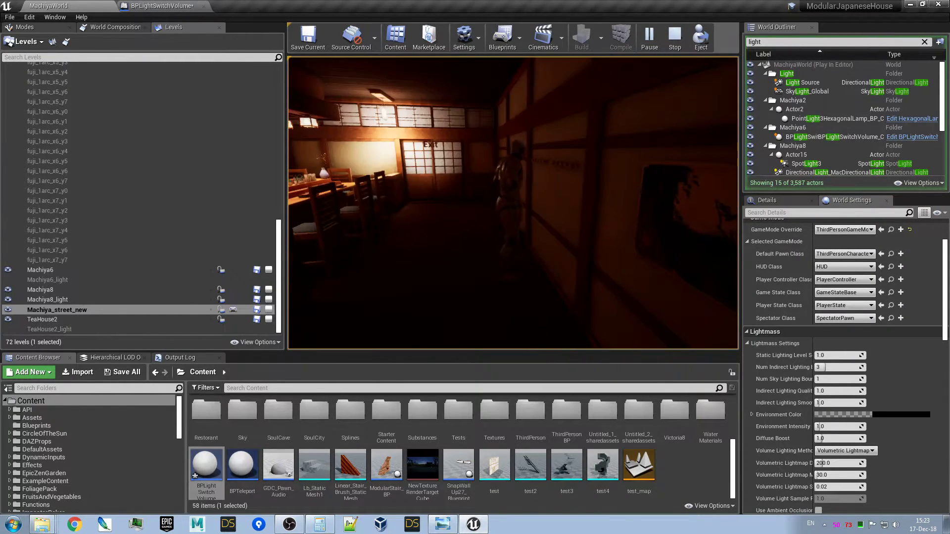
{"action": "key", "text": "w"}
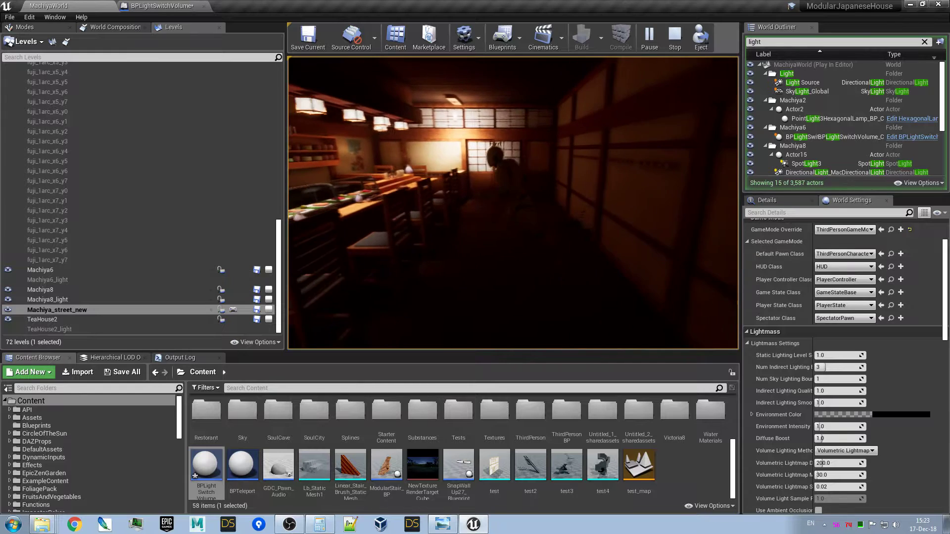
{"action": "key", "text": "w"}
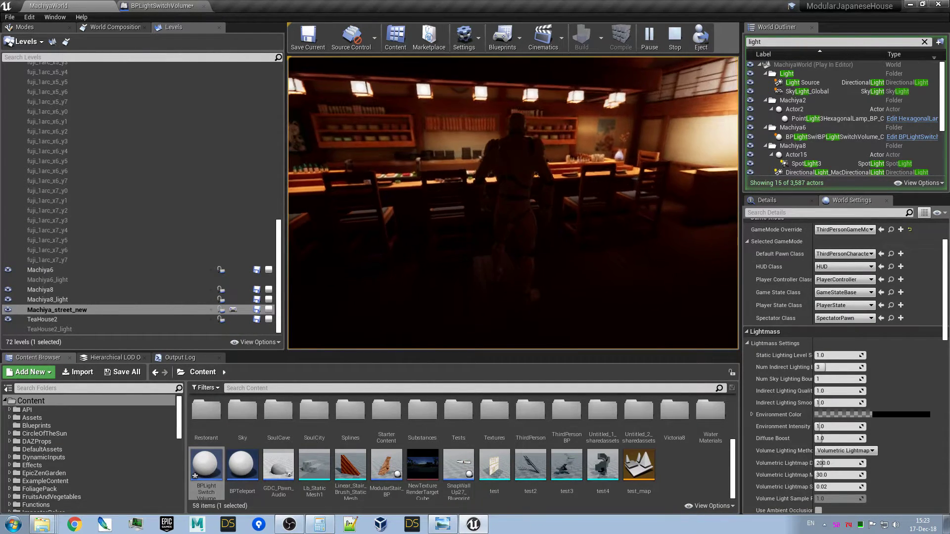
{"action": "key", "text": "w"}
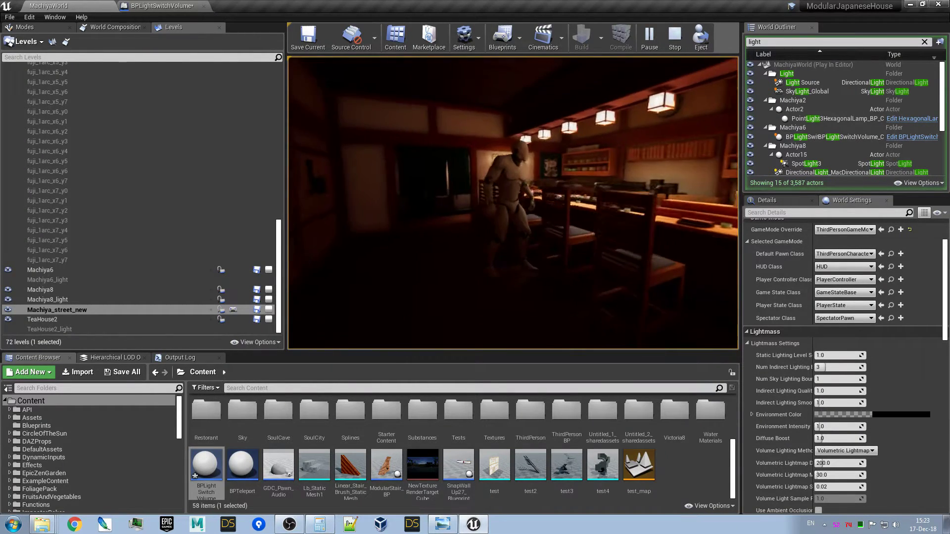
{"action": "key", "text": "w"}
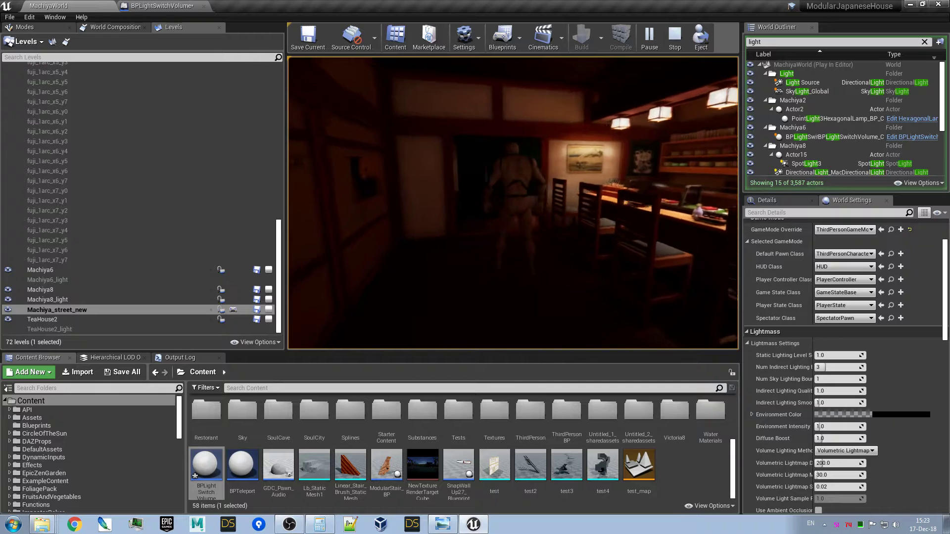
{"action": "key", "text": "w"}
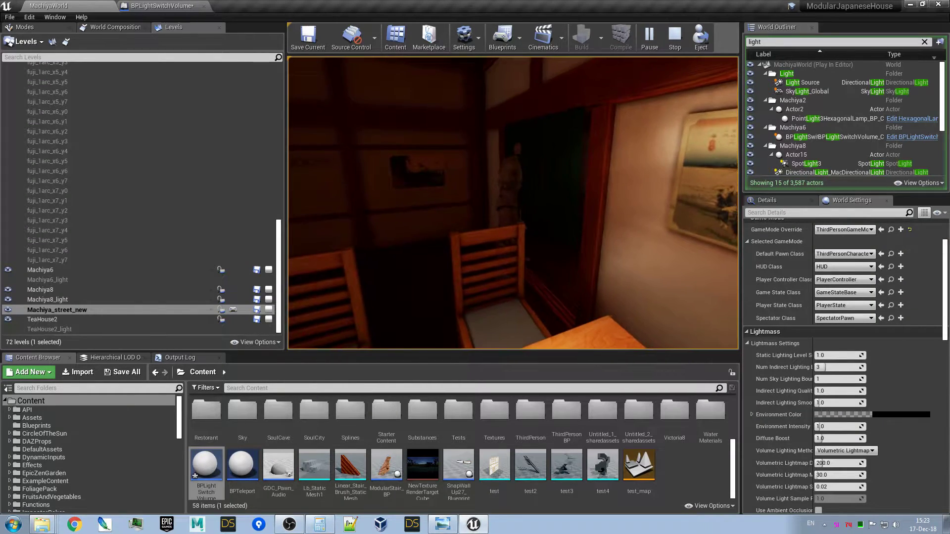
Walk down the corridor, briefly back into the room, then out into the sunlit street.
{"action": "key", "text": "w"}
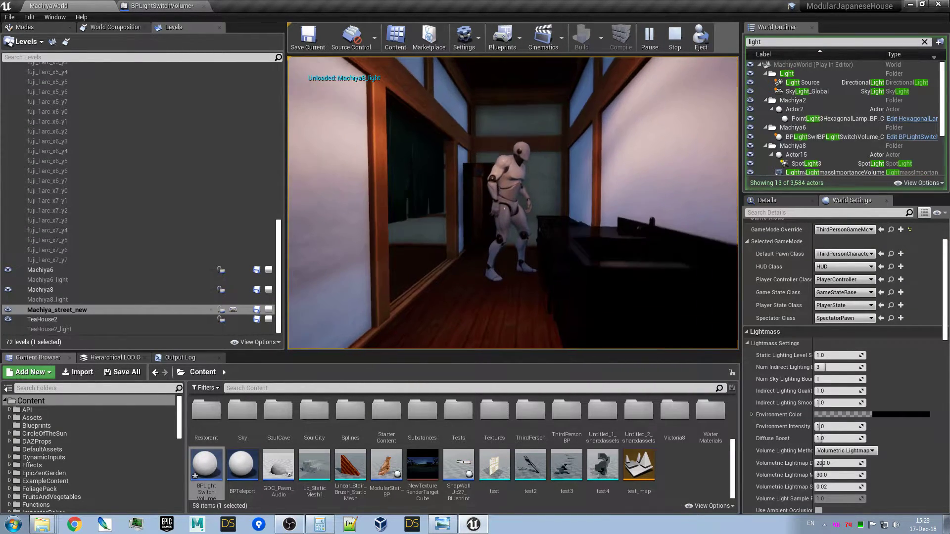
{"action": "key", "text": "w"}
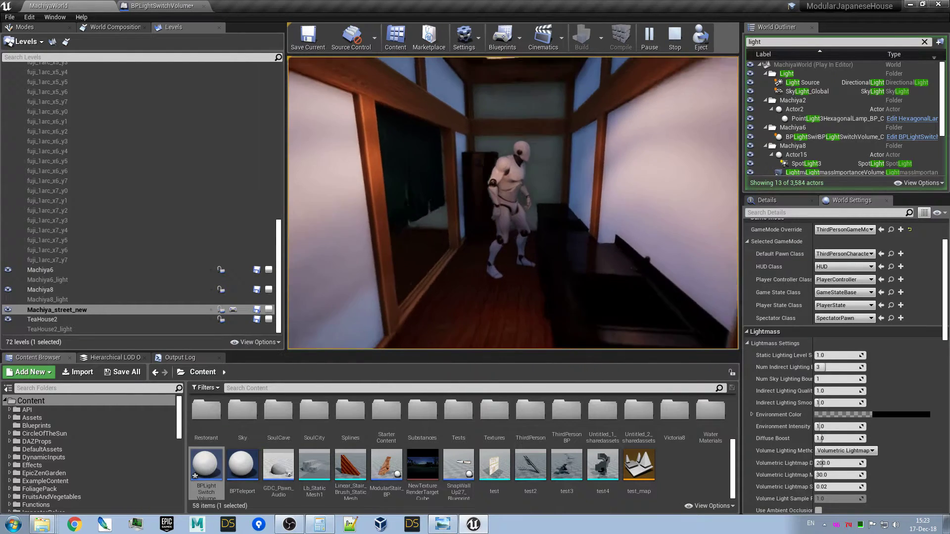
{"action": "key", "text": "w"}
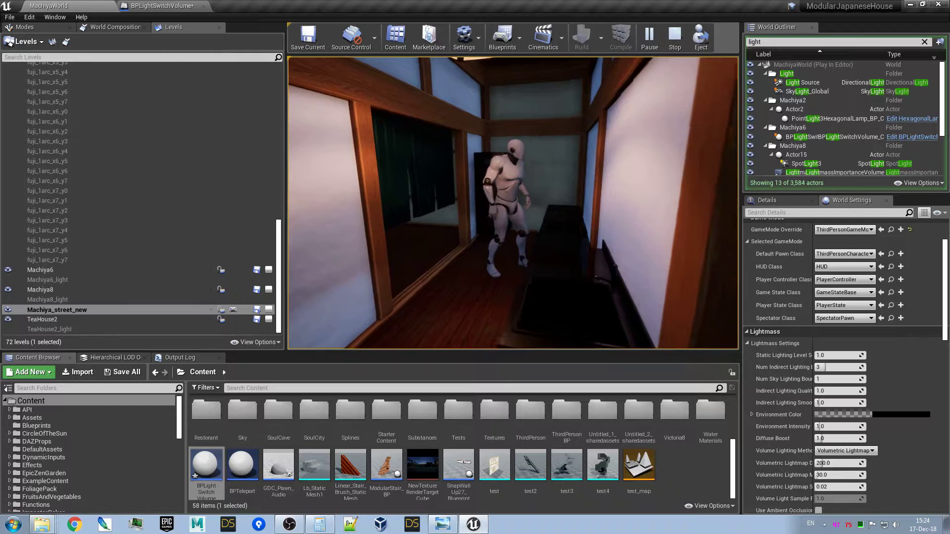
{"action": "key", "text": "w"}
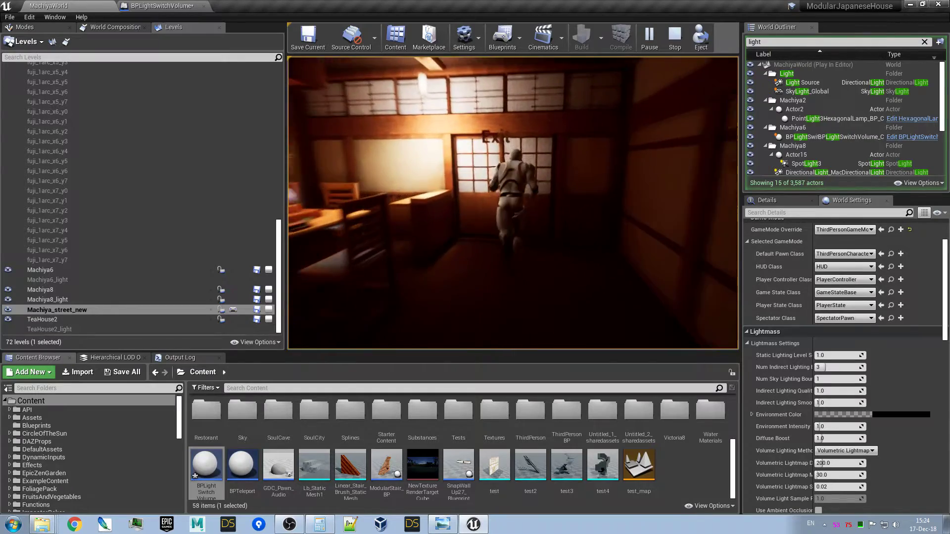
{"action": "key", "text": "w"}
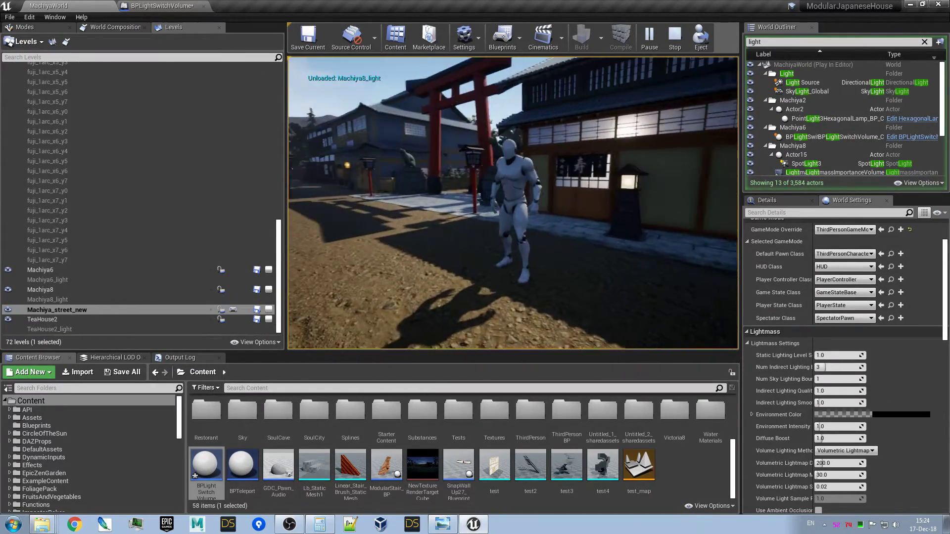